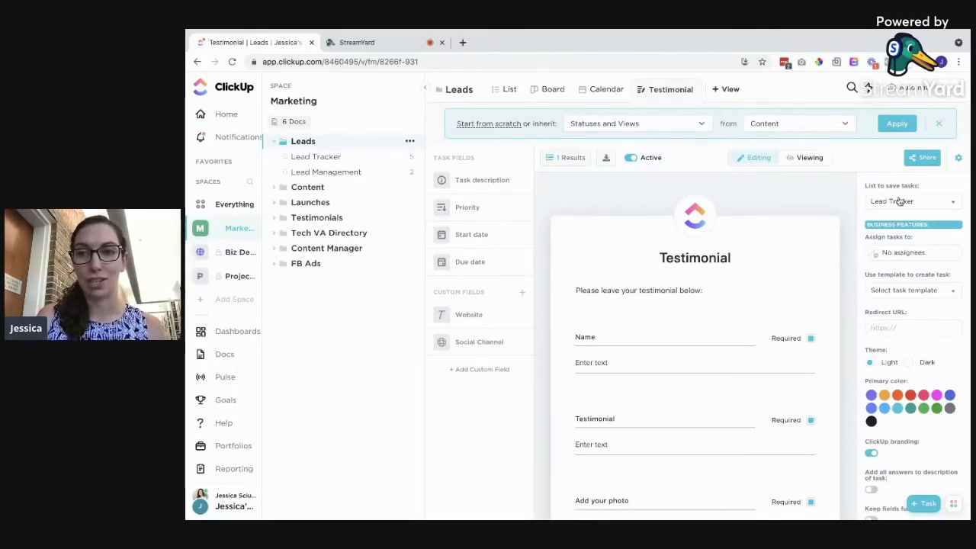
click(900, 201)
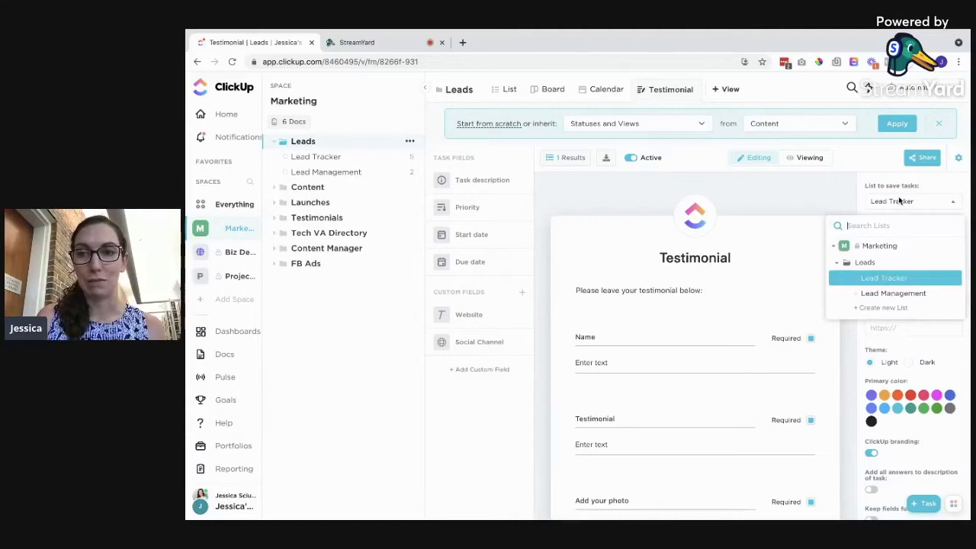
click(821, 199)
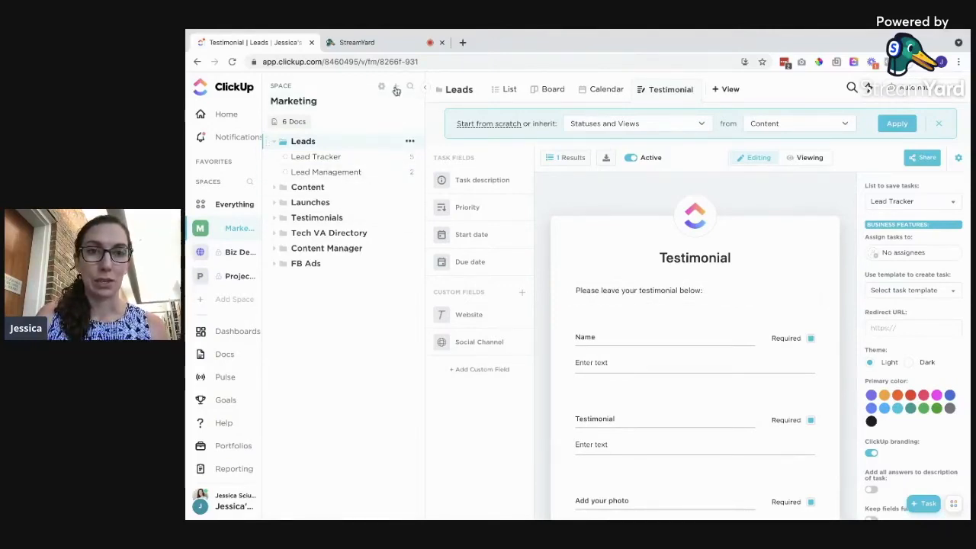
Create a new list named "Market Research" in the Leads folder.
click(409, 143)
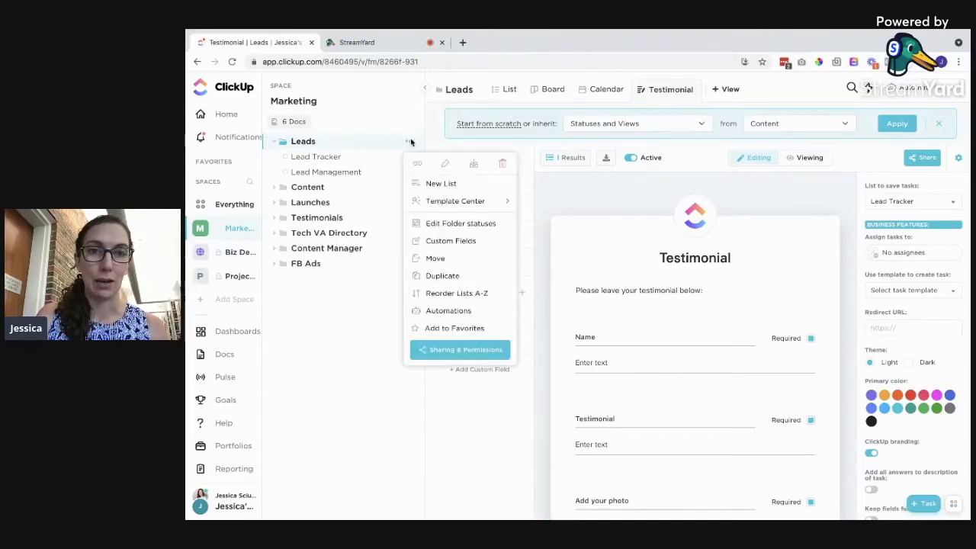
click(433, 184)
text(Ma)
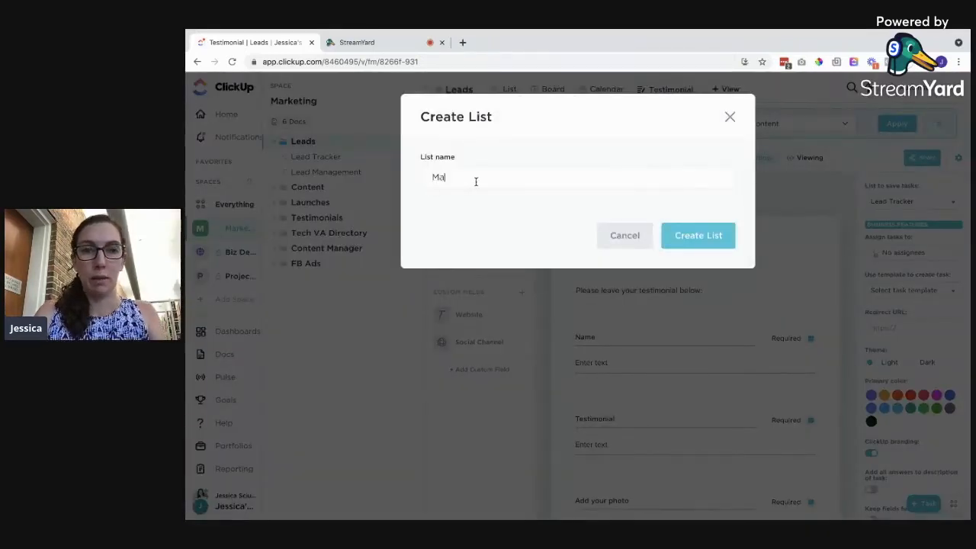
text(rket Resear)
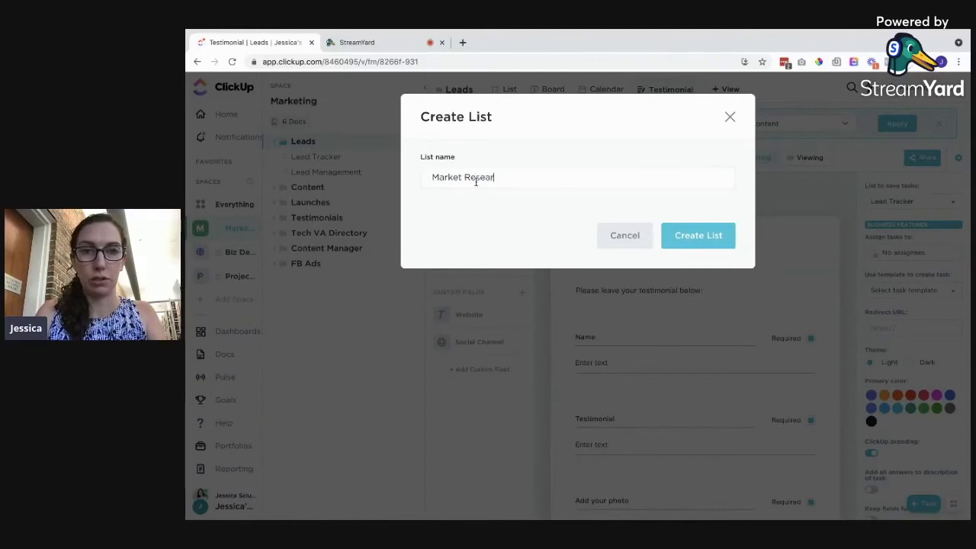
text(ch)
click(669, 234)
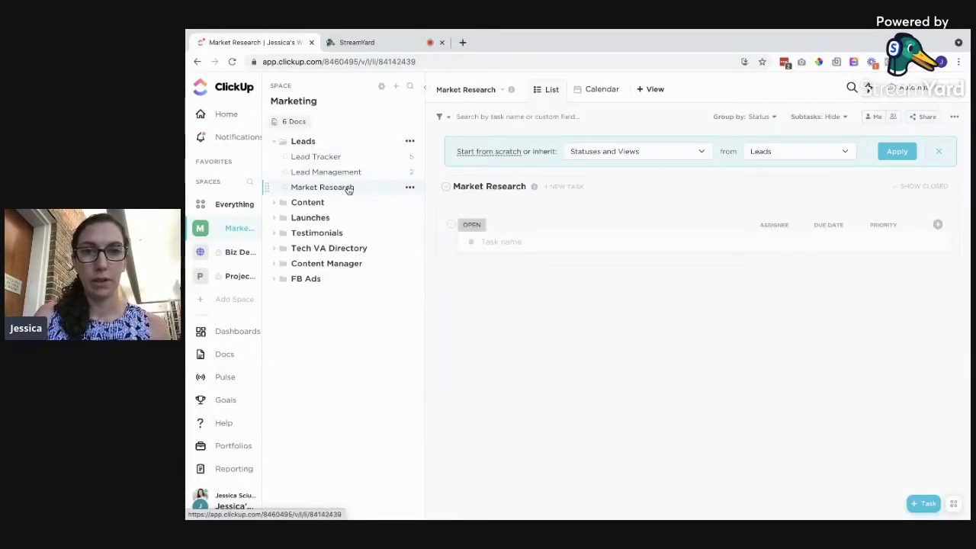
click(333, 146)
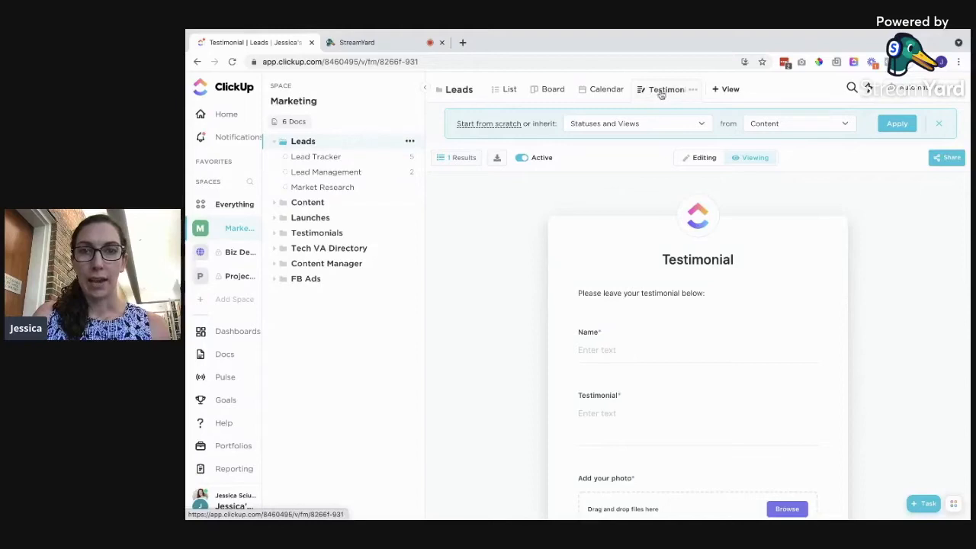
click(718, 92)
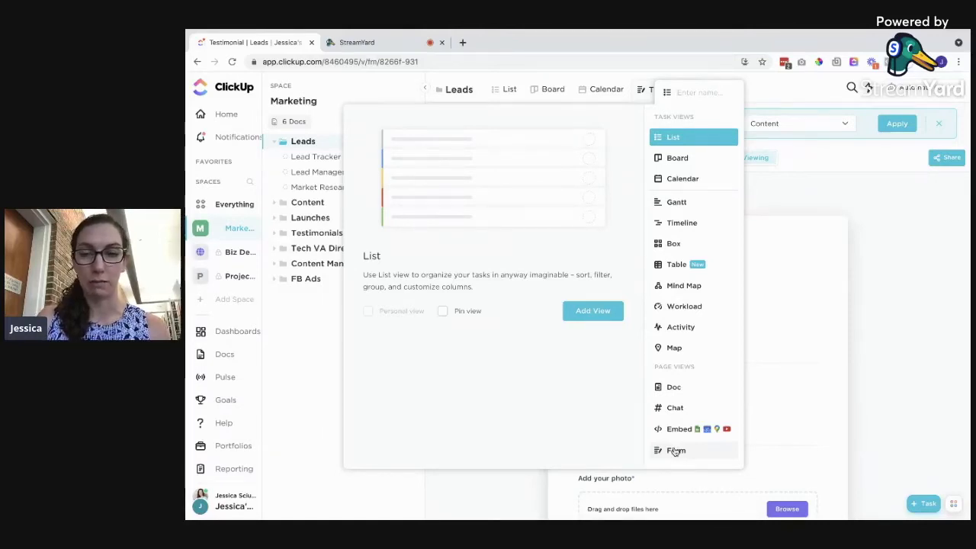
click(906, 339)
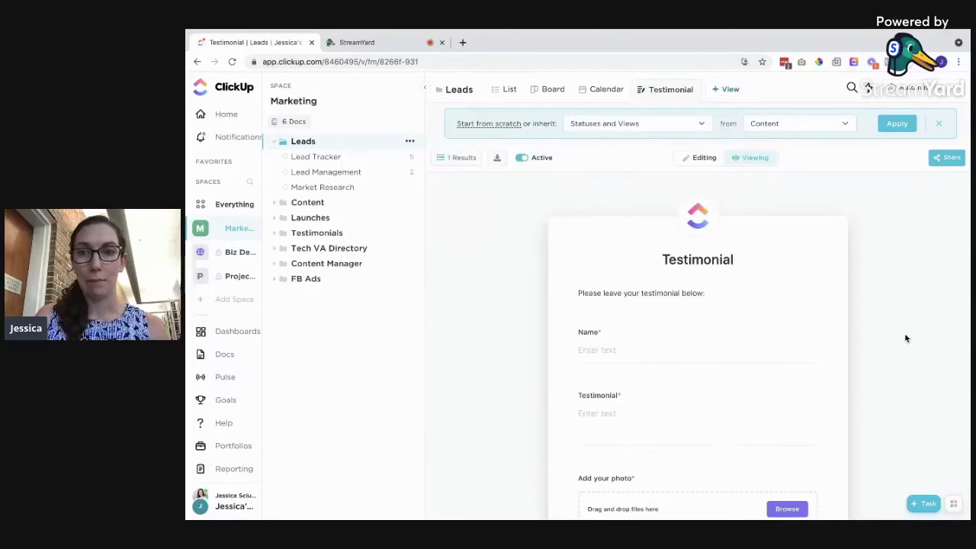
Add a Form view to the Market Research list.
click(337, 190)
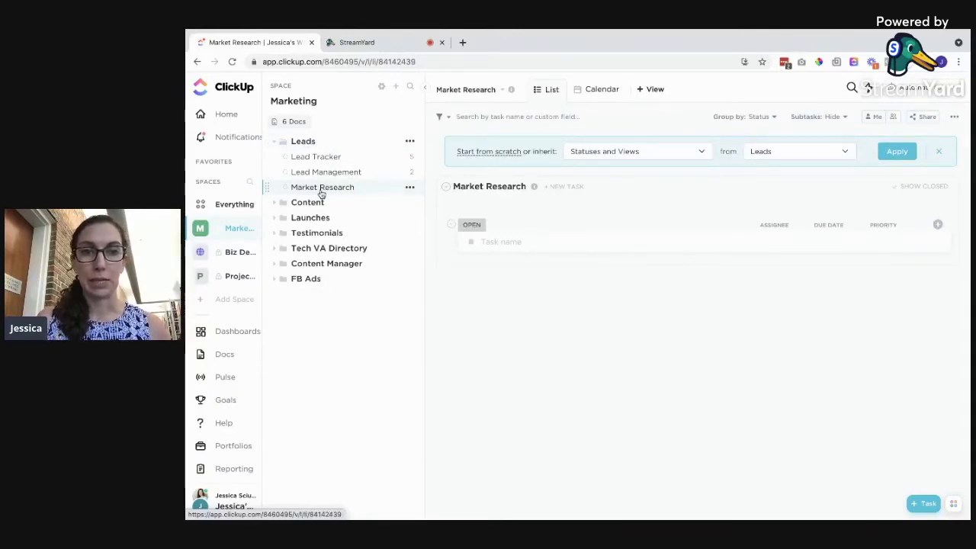
click(656, 90)
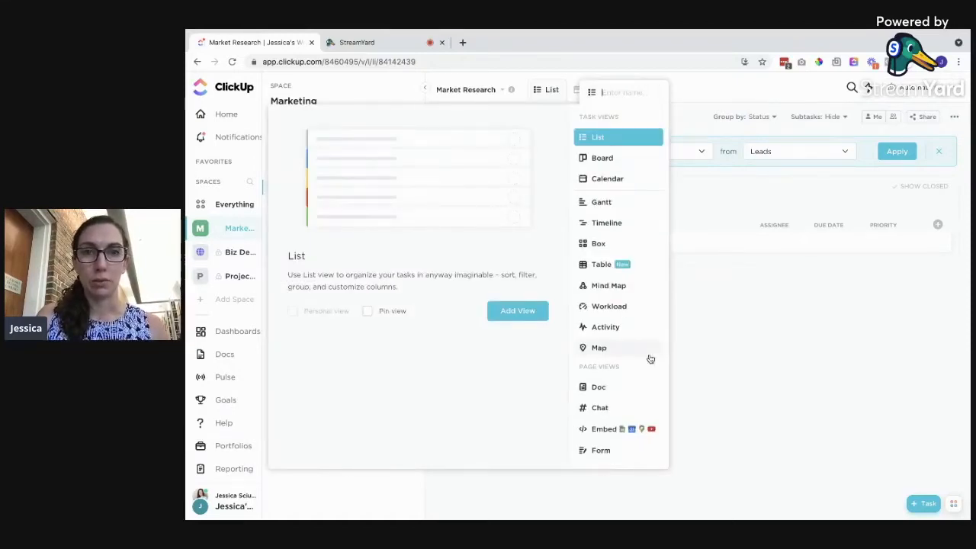
click(603, 454)
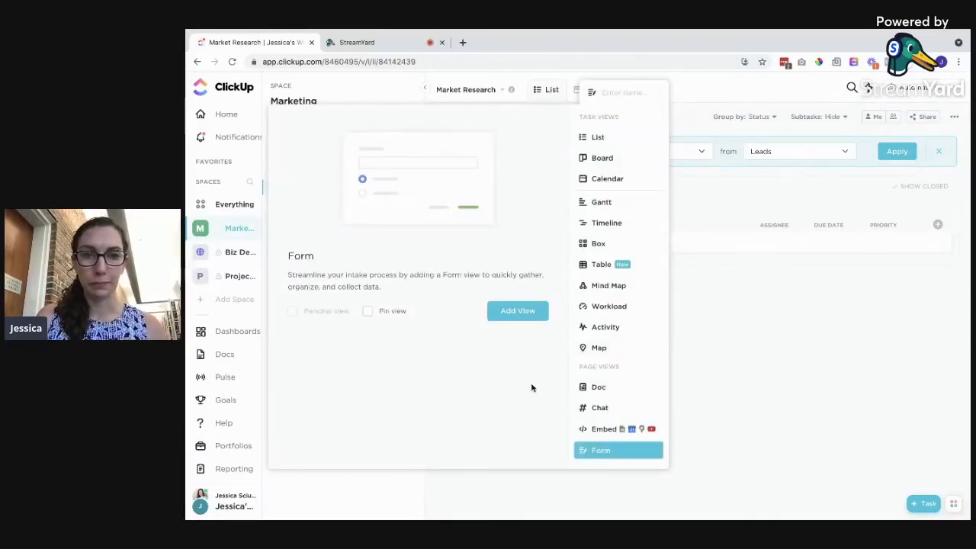
click(517, 310)
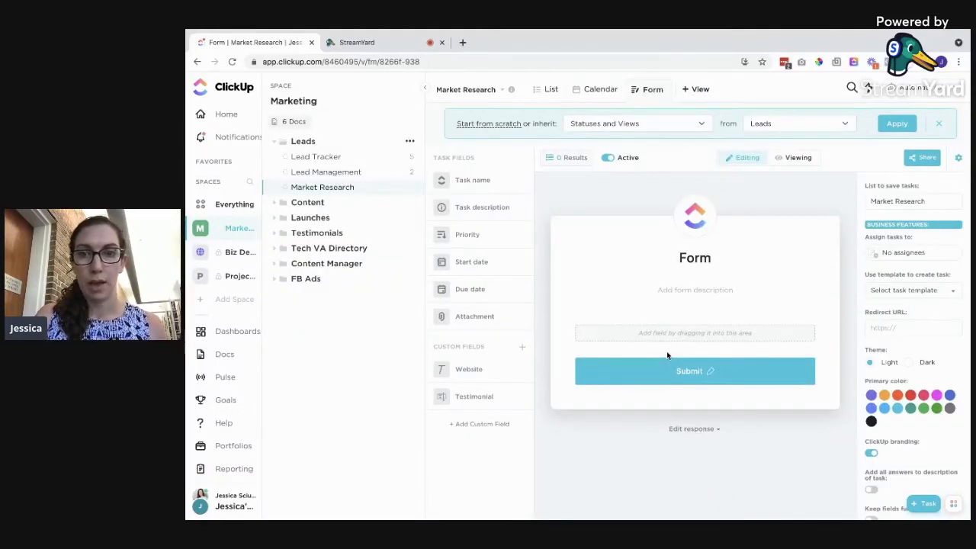
Title the form "Market Research" and enter "Please fill this out" as its description.
double_click(707, 259)
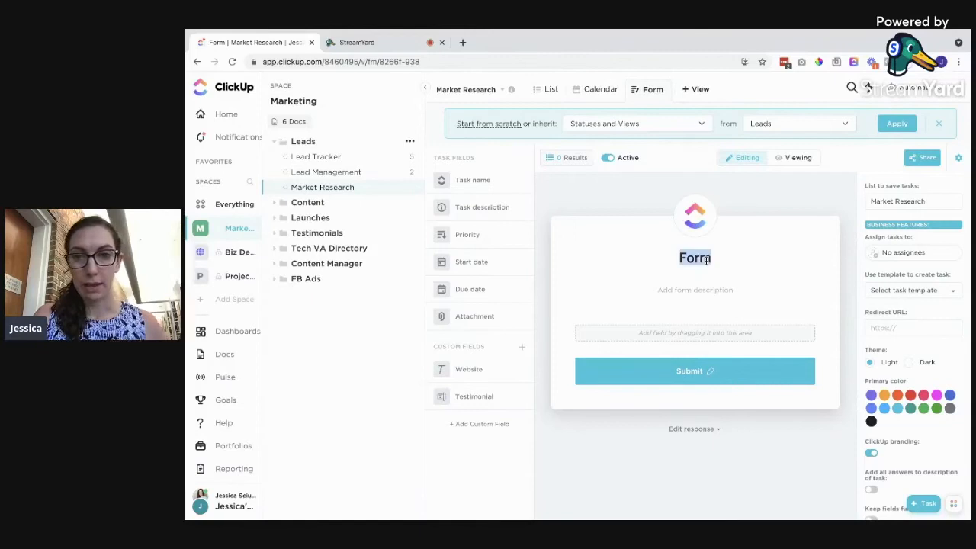
text(Market R)
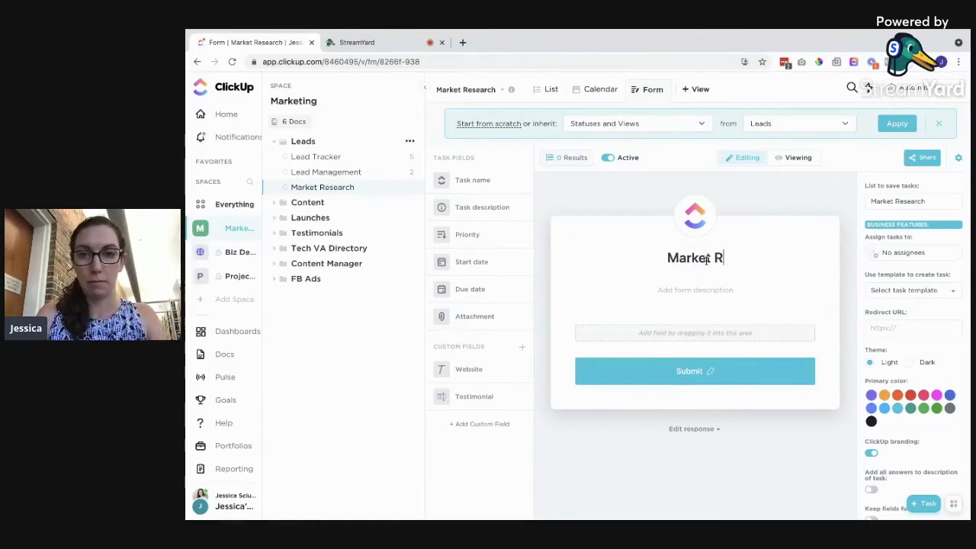
text(esearch)
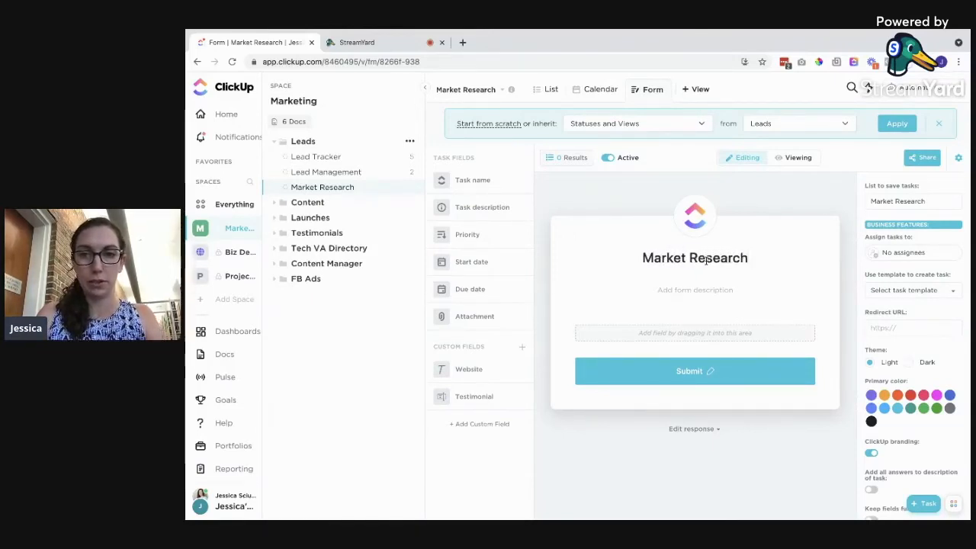
click(695, 288)
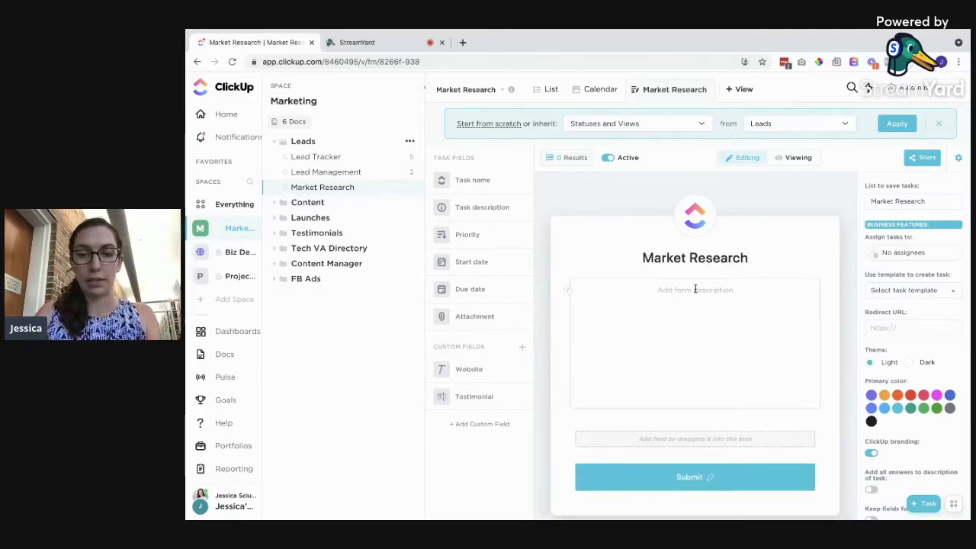
text(Please fill this out)
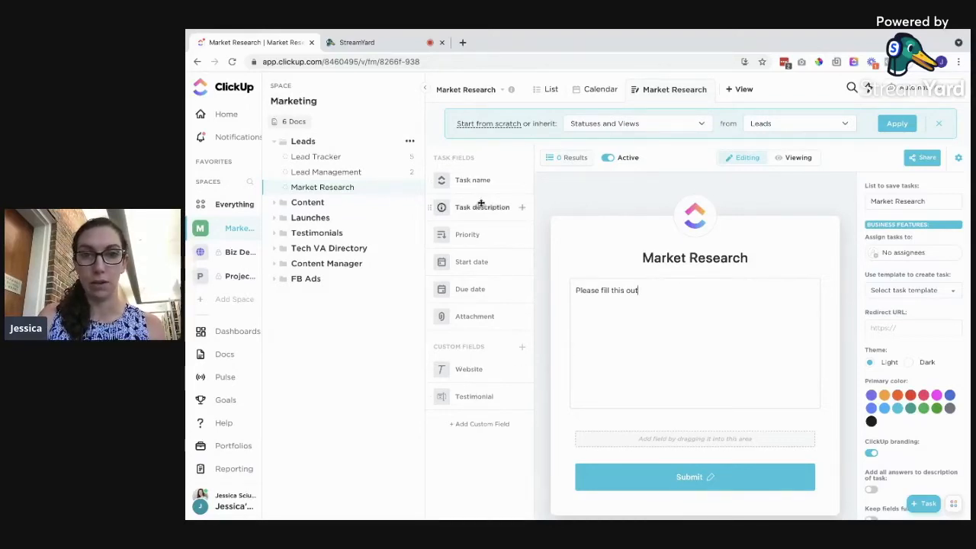
Add the Task name field to the form and relabel it "Name".
drag(476, 181, 651, 338)
click(618, 338)
triple_click(620, 337)
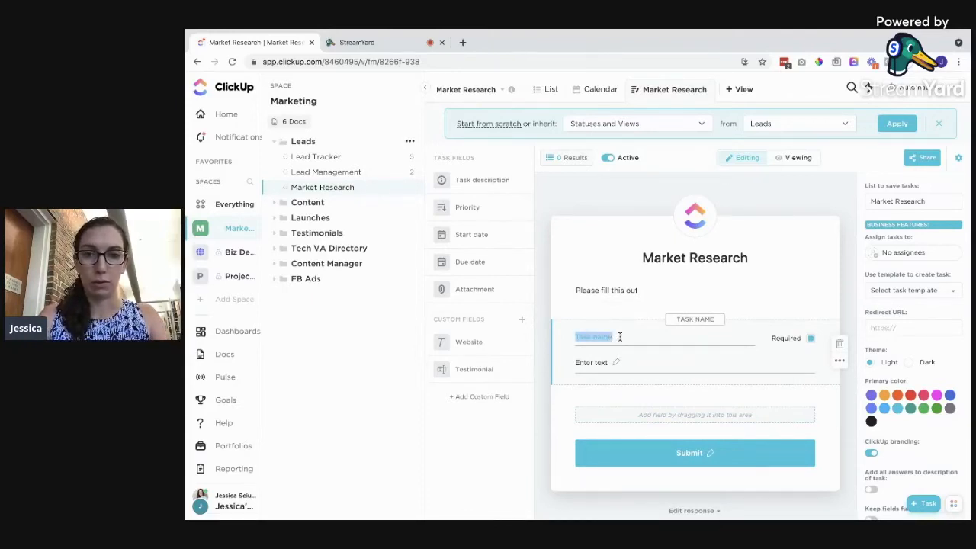
text(Name)
click(632, 396)
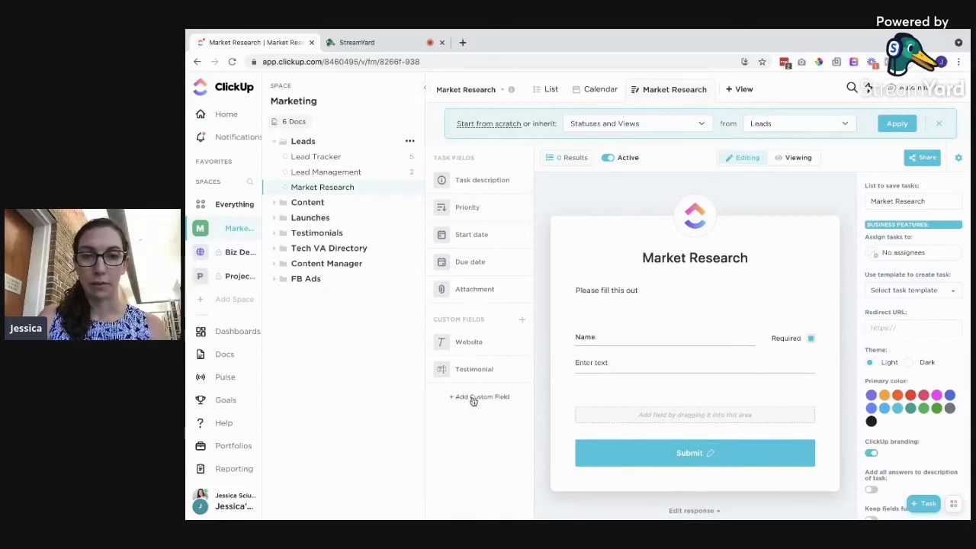
Create a Text custom field "What's the name of your business?" and place it below the Name question.
click(522, 321)
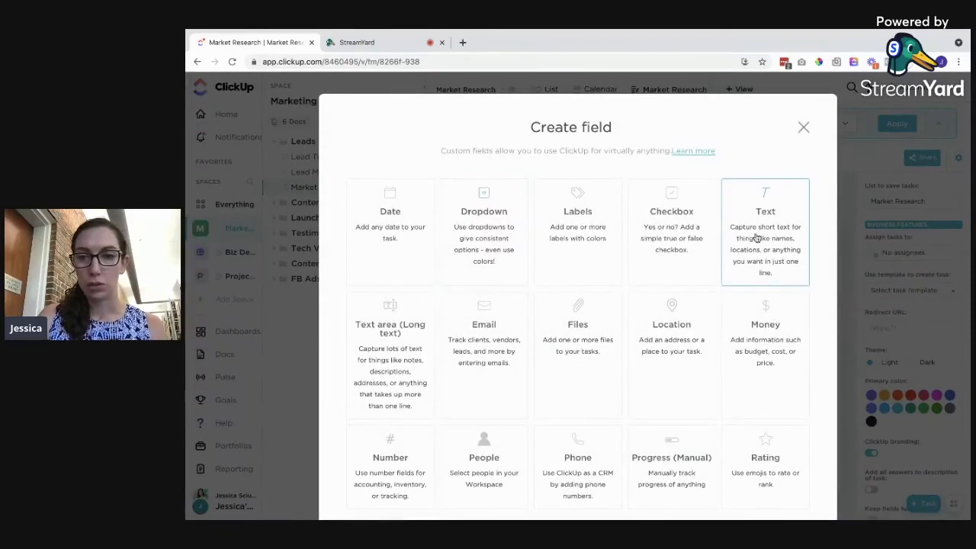
scroll(757, 237, down, 1)
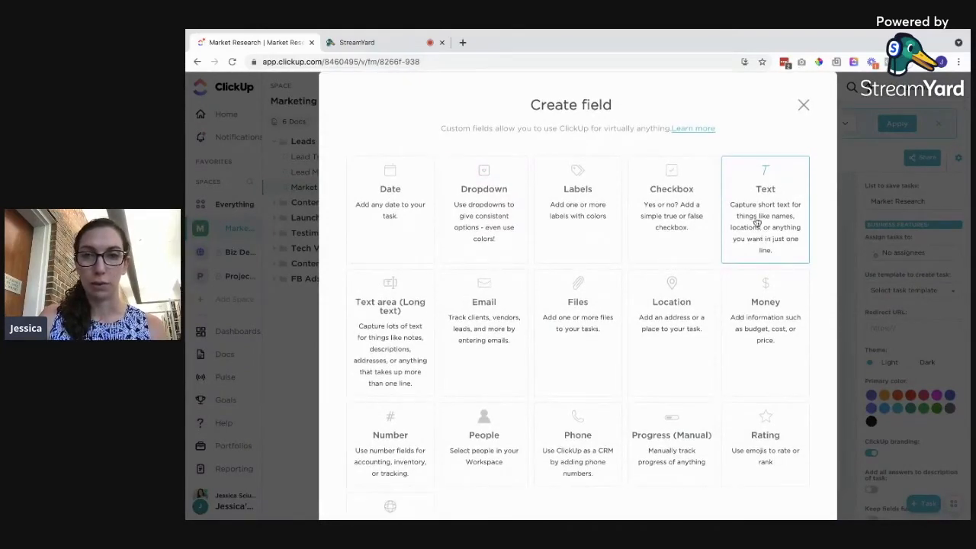
click(757, 221)
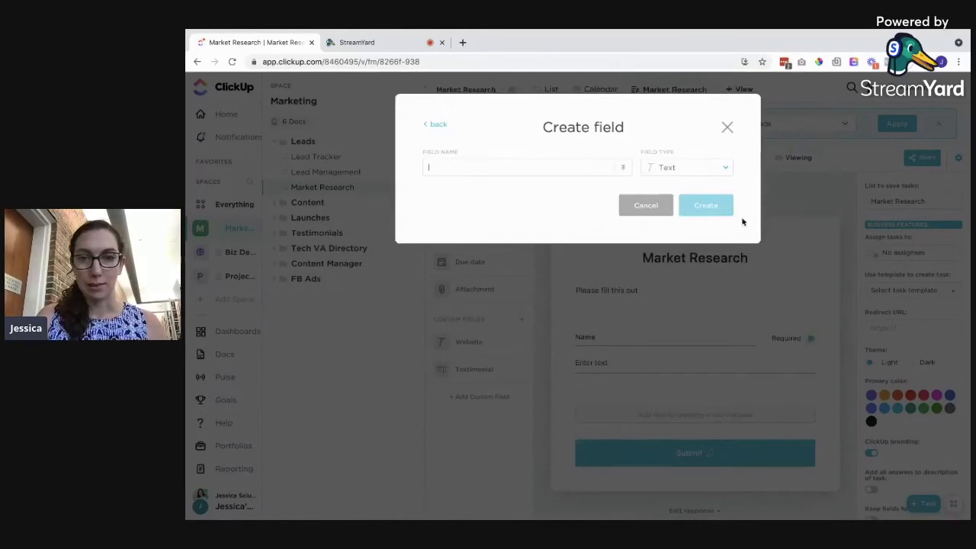
text(What's)
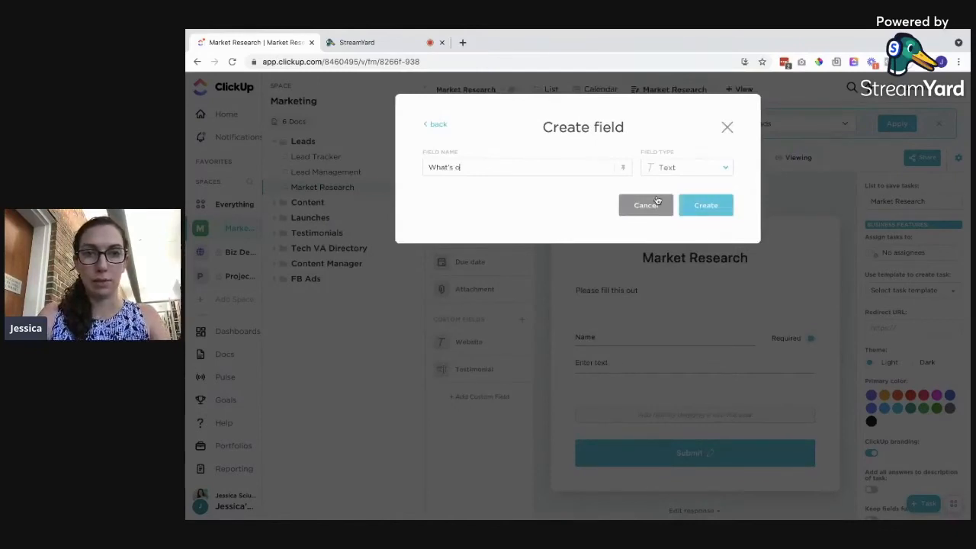
text( the name of your busin)
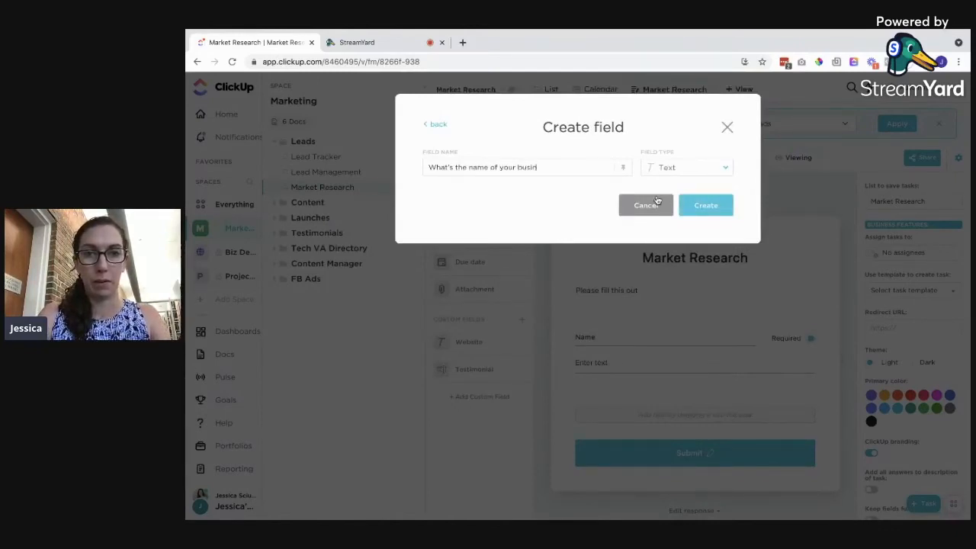
text(ess?)
click(727, 212)
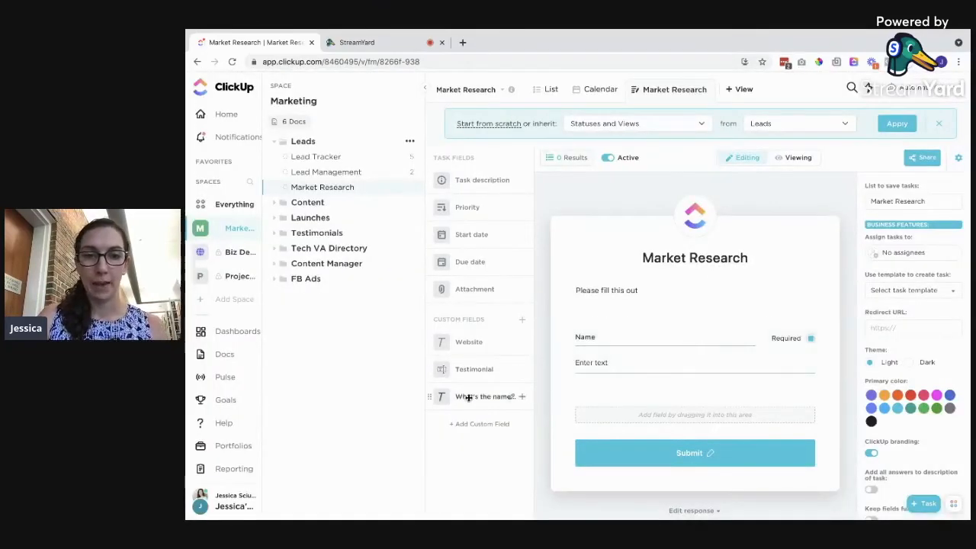
drag(467, 396, 664, 414)
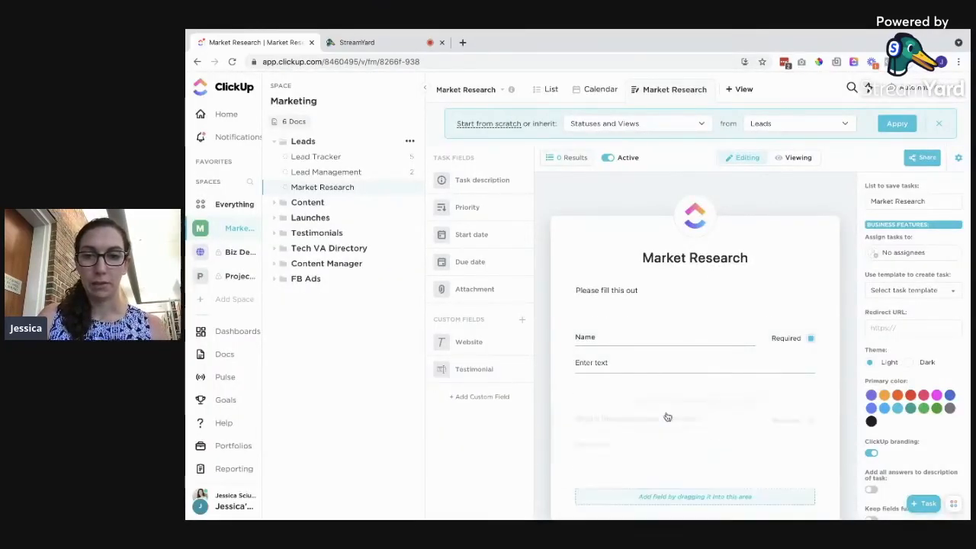
Create a long-text custom field "Describe what your biggest business struggles are?" and place it below the business name question.
click(466, 398)
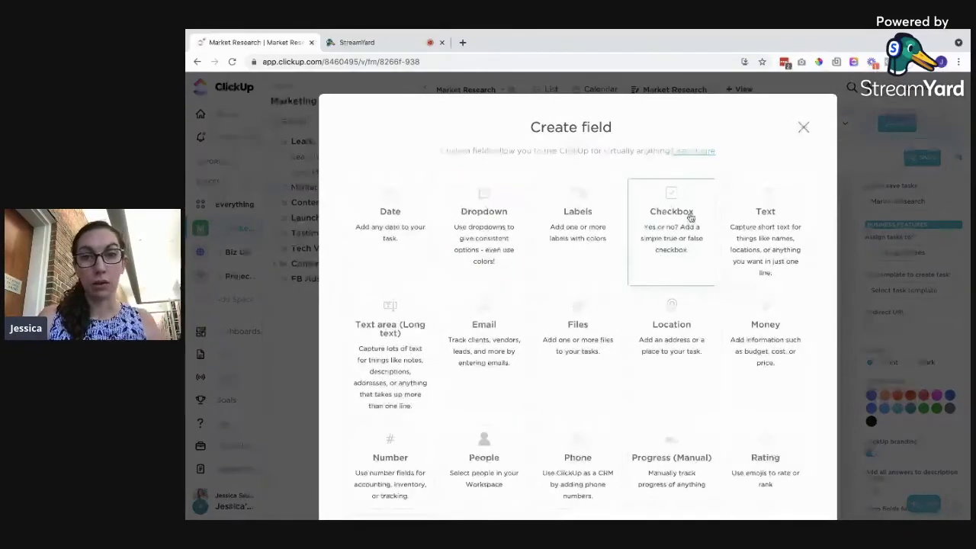
click(390, 330)
click(524, 165)
text(Describe what yo)
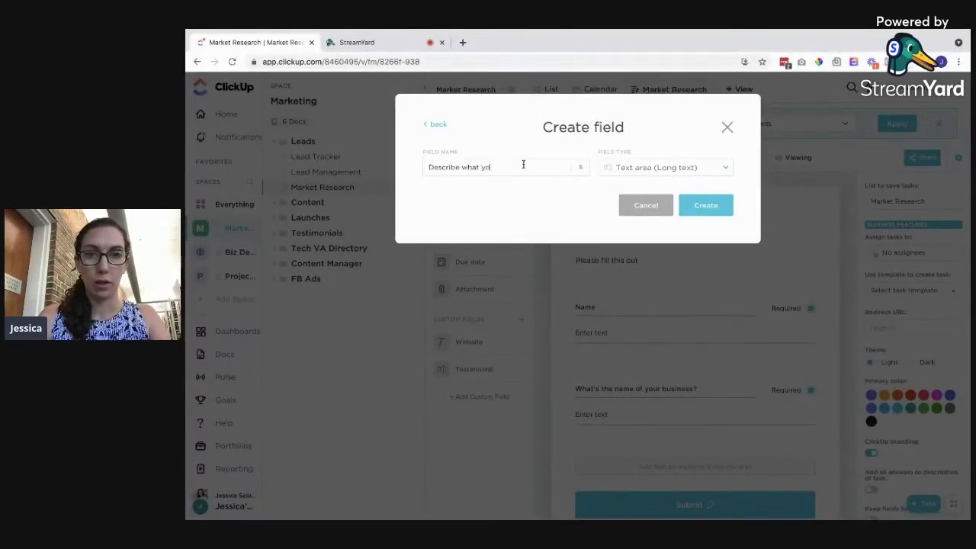
text(ur biggest busines)
text(s struggles are?)
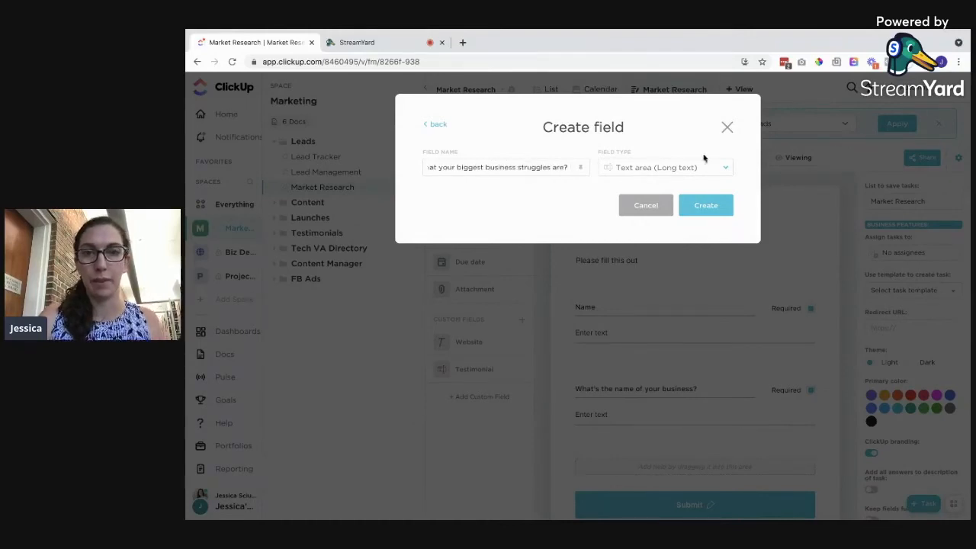
click(705, 204)
scroll(694, 338, down, 1)
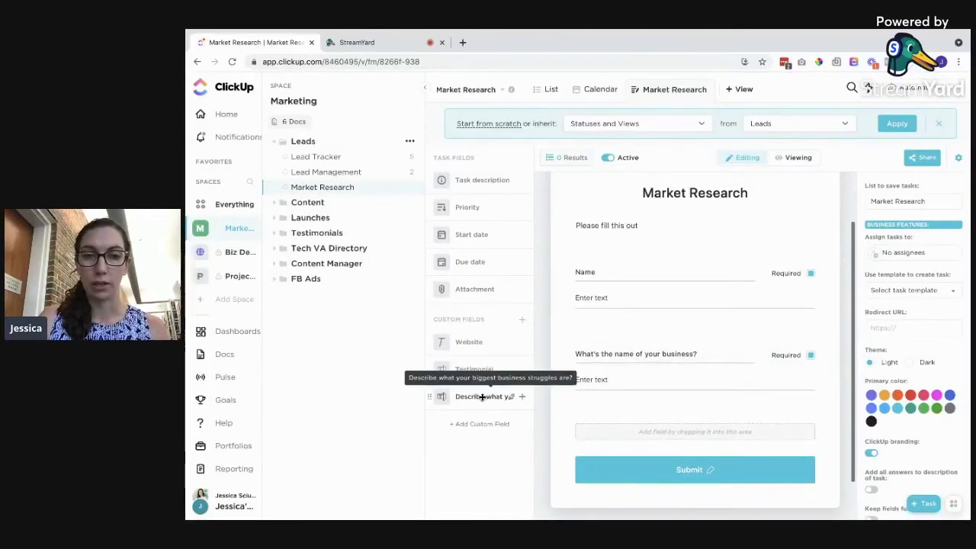
drag(482, 397, 676, 457)
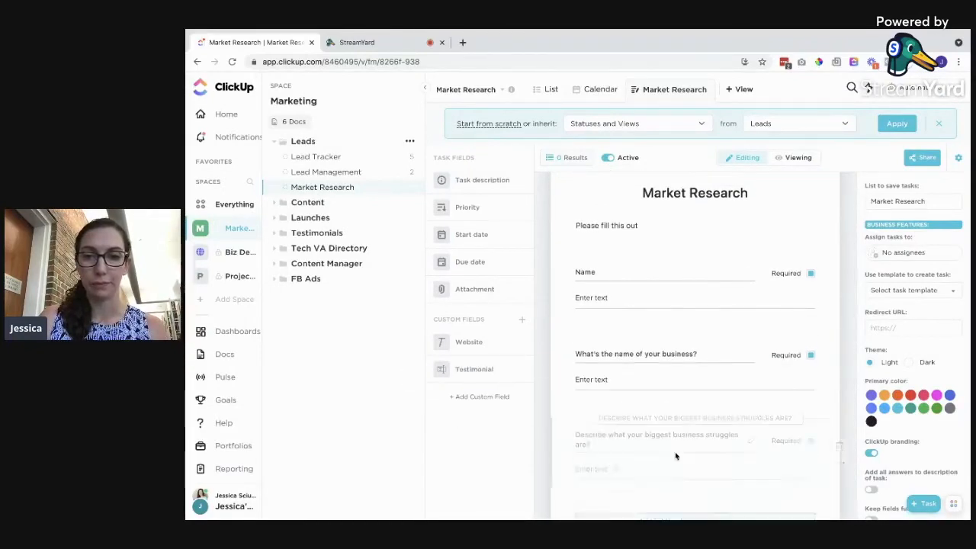
scroll(682, 282, down, 3)
scroll(685, 281, up, 5)
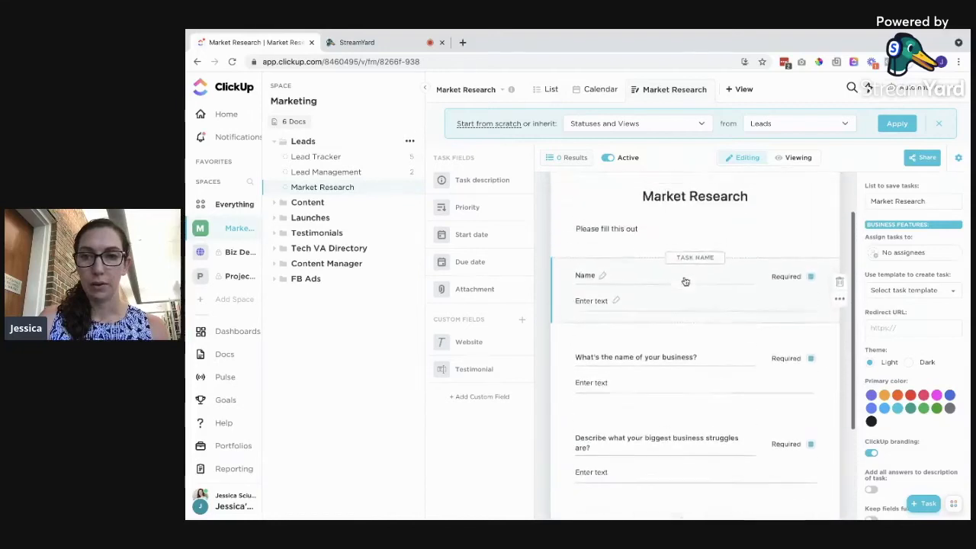
Review the custom field types available for form questions, and leave the selection without creating a field.
click(521, 320)
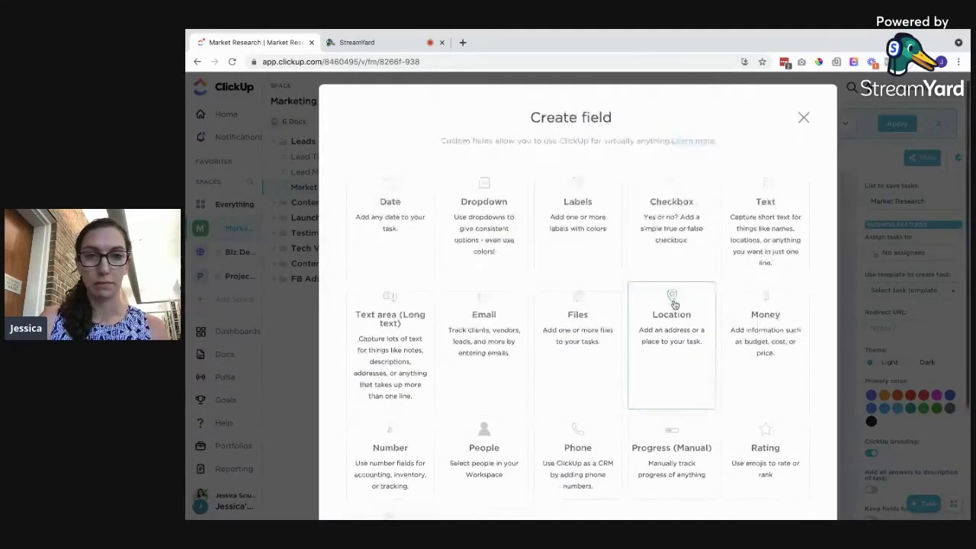
scroll(594, 356, down, 2)
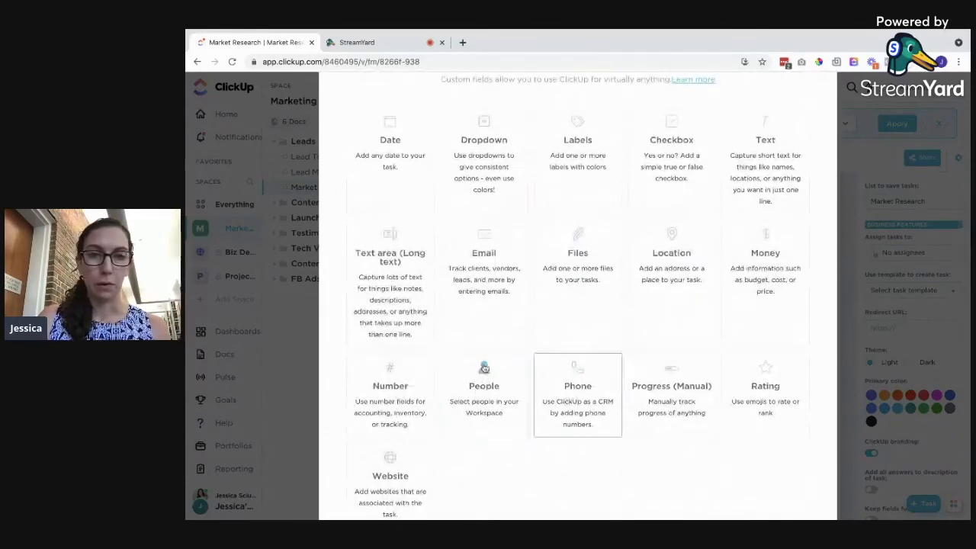
scroll(484, 368, up, 2)
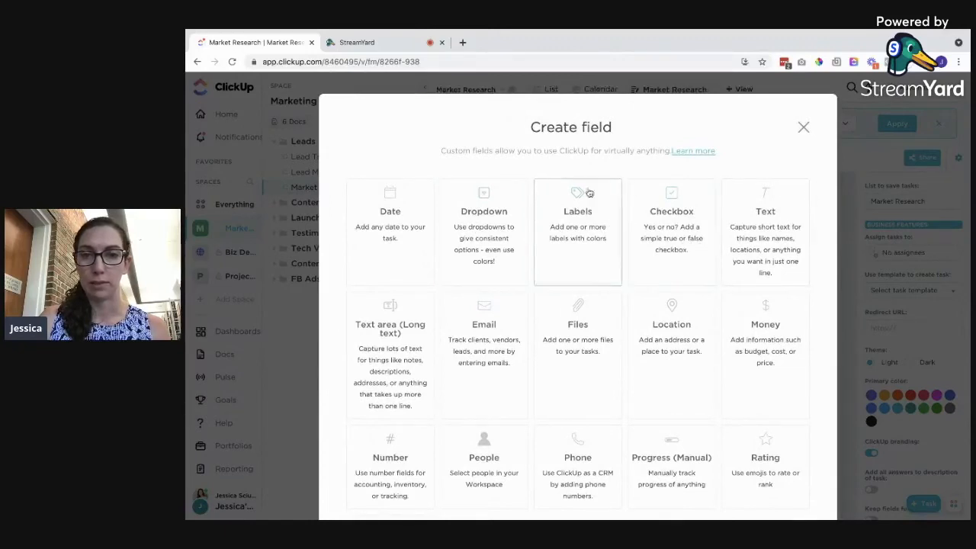
click(804, 127)
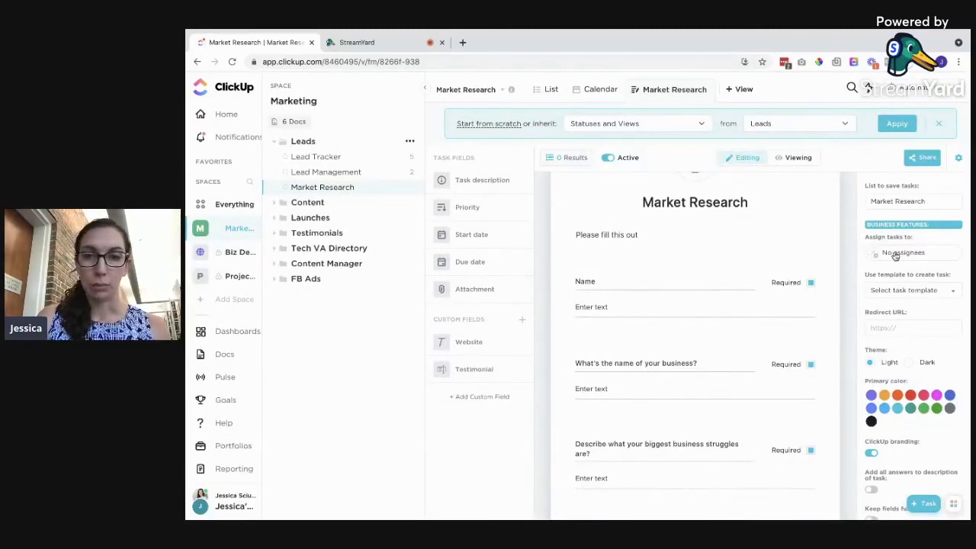
Examine the form's business settings: assignees, task template, redirect URL, theme, primary color, branding, field width and reCAPTCHA, plus the logo above the title.
click(895, 255)
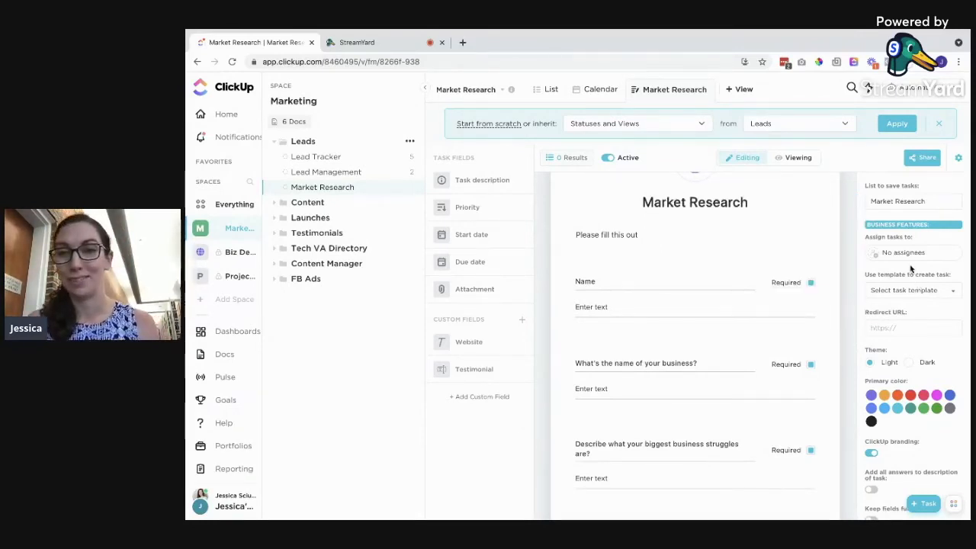
mouse_move(910, 264)
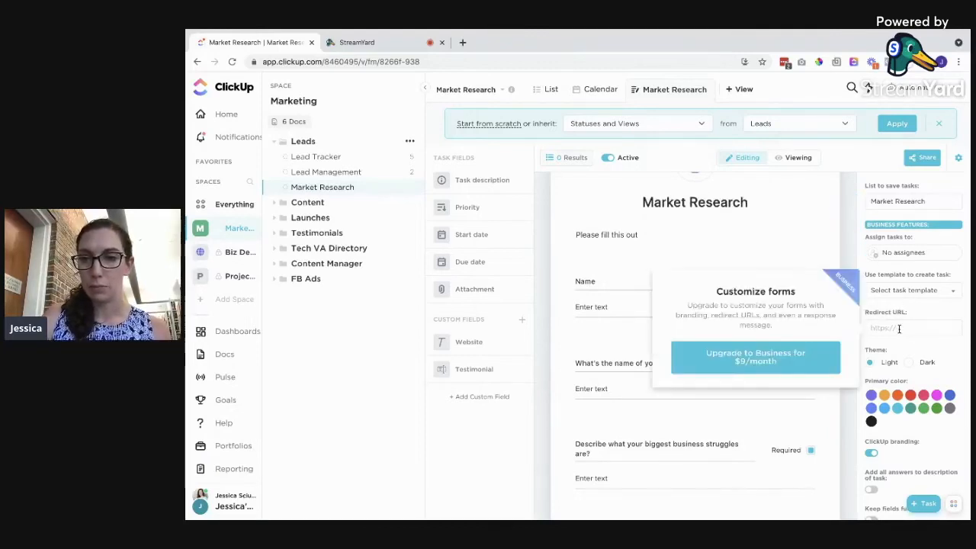
scroll(924, 351, down, 1)
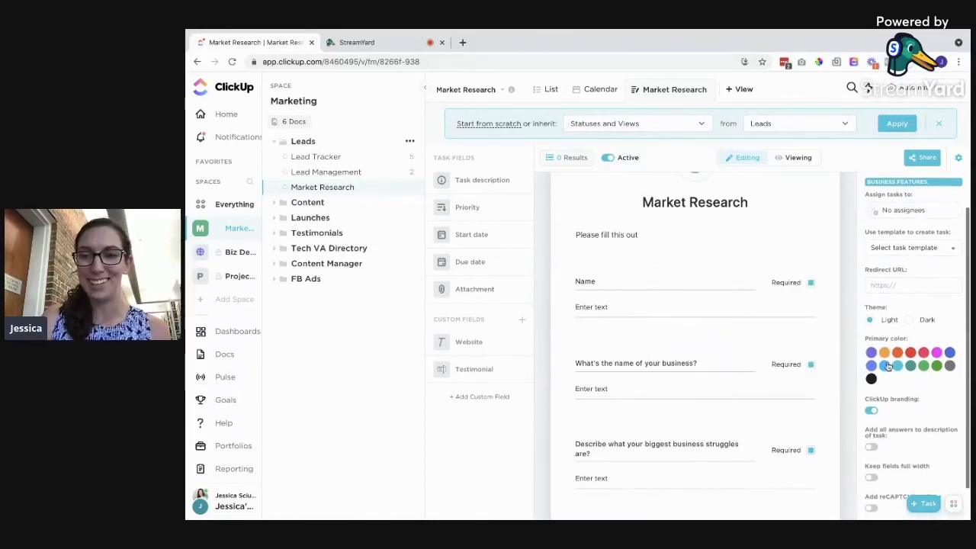
mouse_move(887, 366)
scroll(894, 384, down, 1)
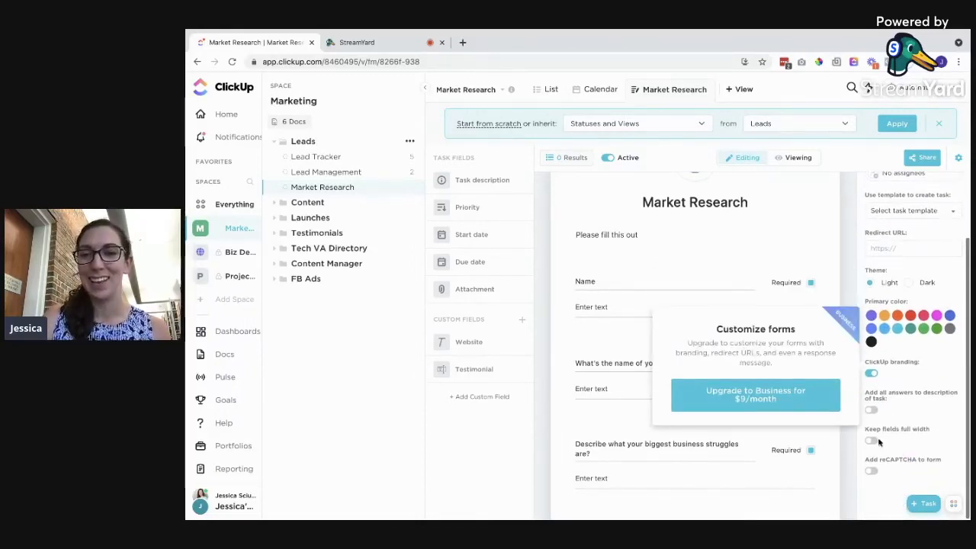
scroll(896, 331, up, 2)
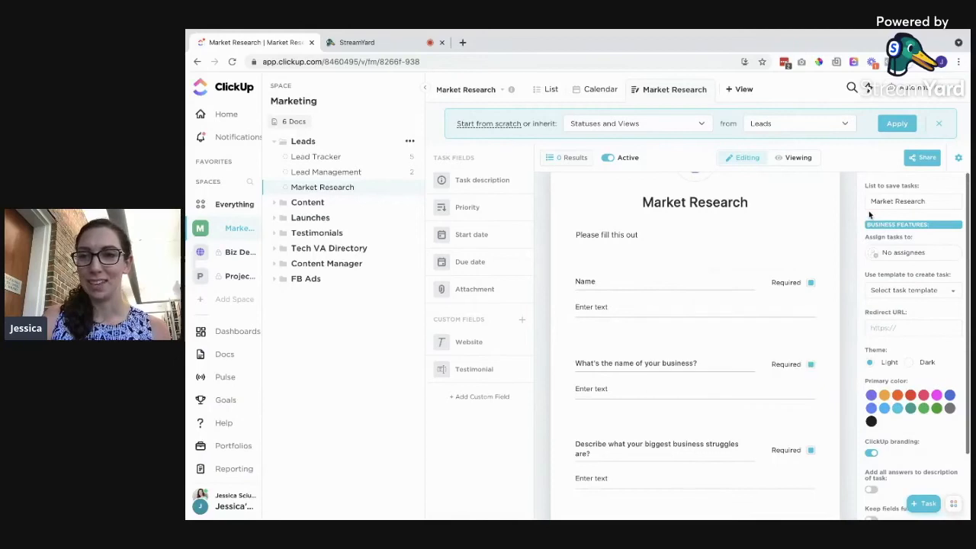
scroll(760, 237, up, 1)
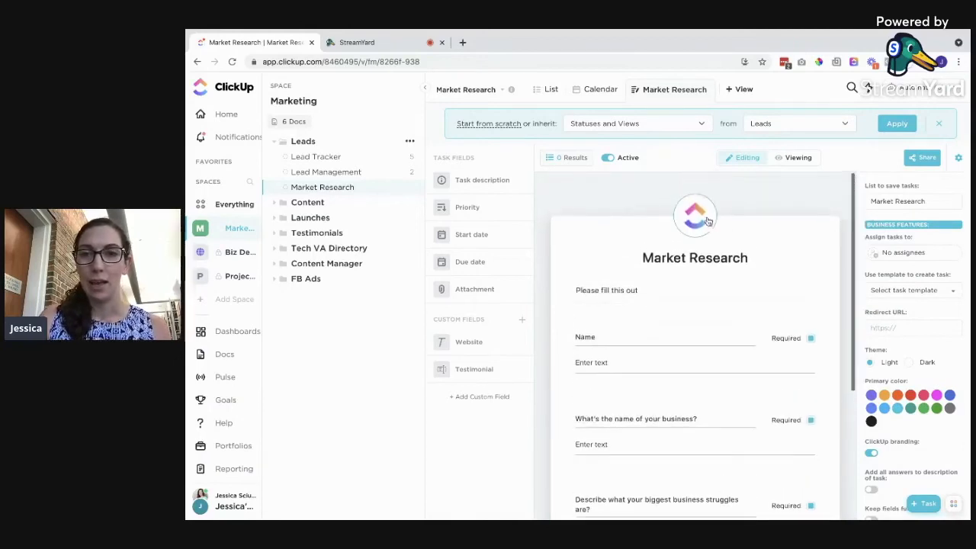
mouse_move(699, 221)
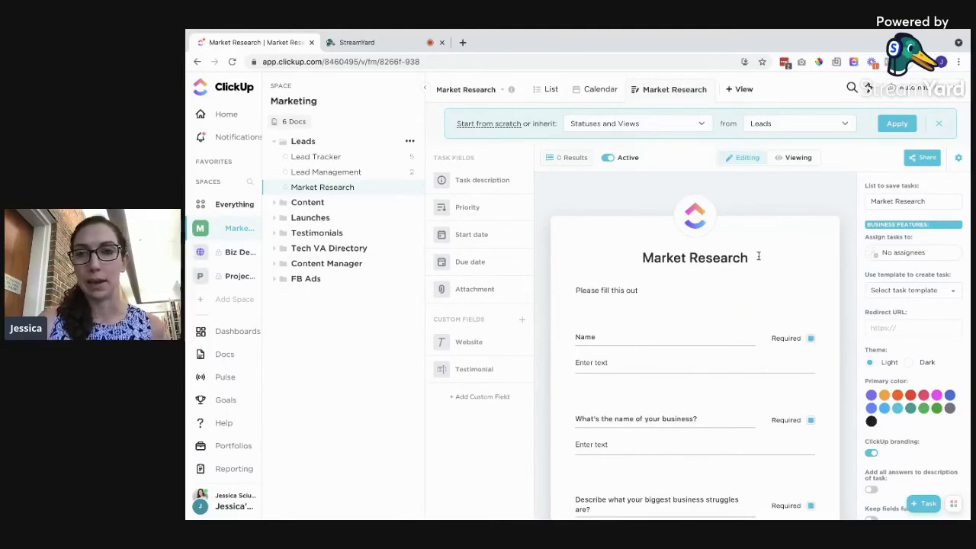
Preview the Market Research form as respondents see it and open its shareable direct link in a new browser tab.
click(798, 159)
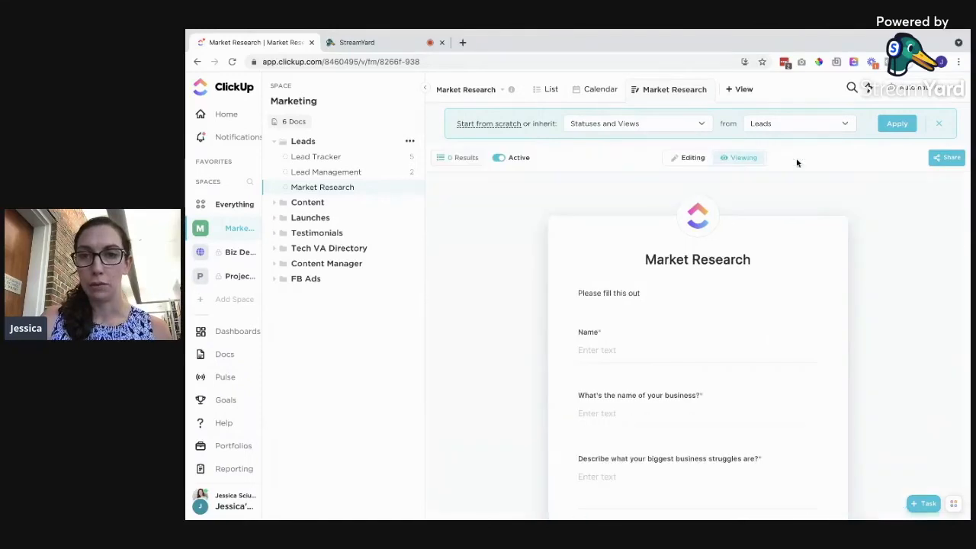
scroll(717, 331, down, 3)
scroll(717, 328, up, 3)
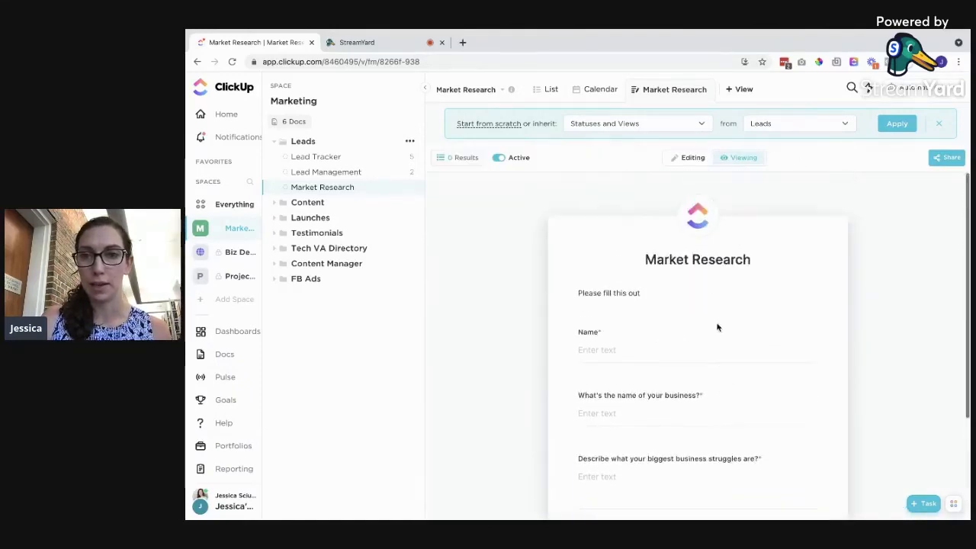
click(948, 157)
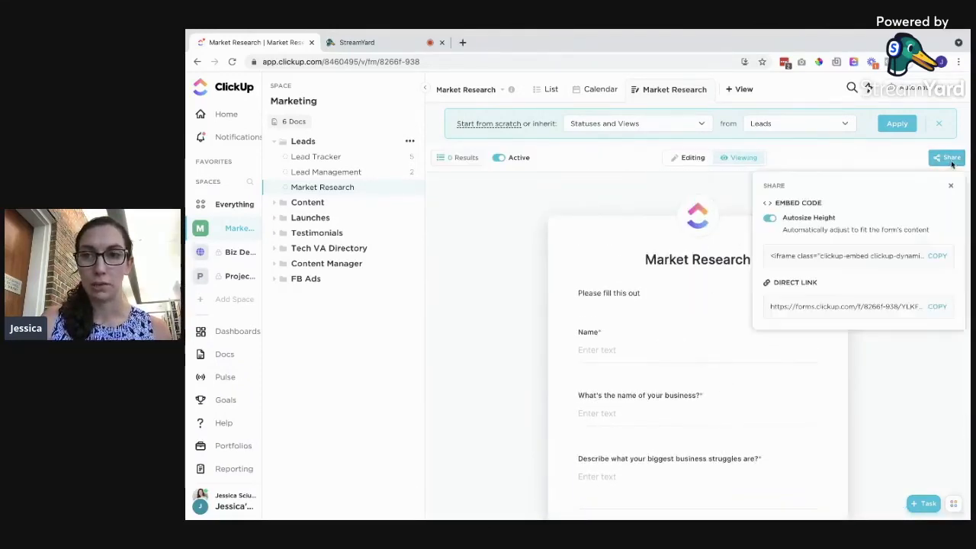
click(804, 309)
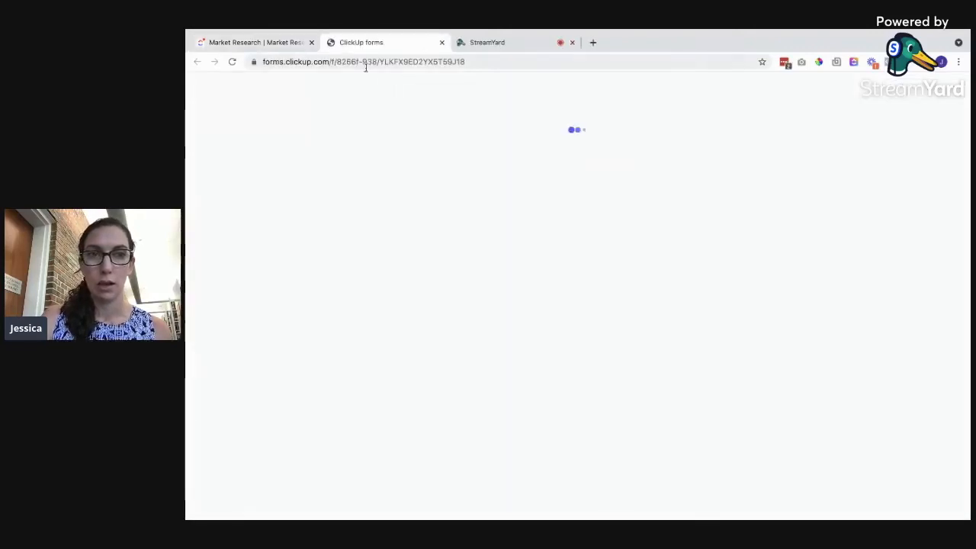
Submit a test response with the respondent's first name, business name "Test" and biggest business struggles "Everything!".
text(Jessica)
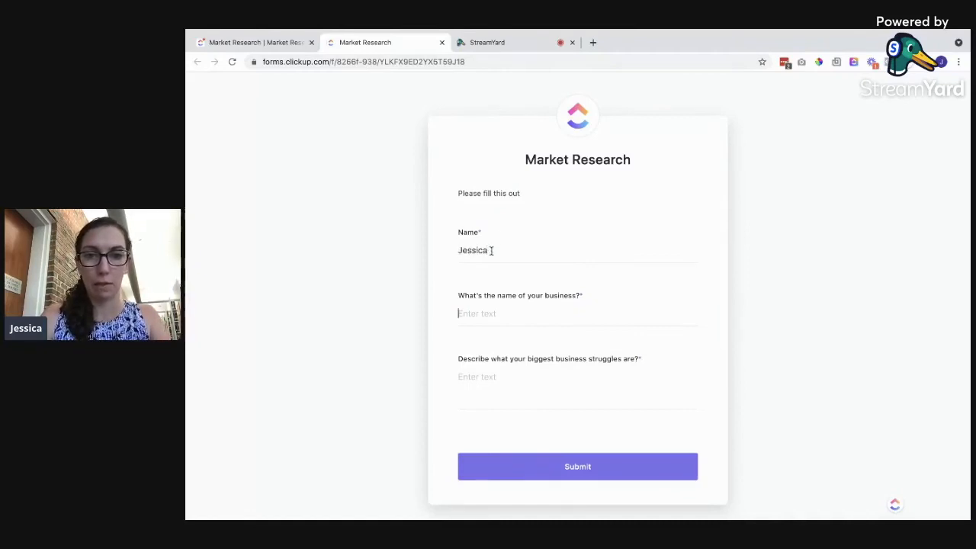
key(Tab)
text(Tes)
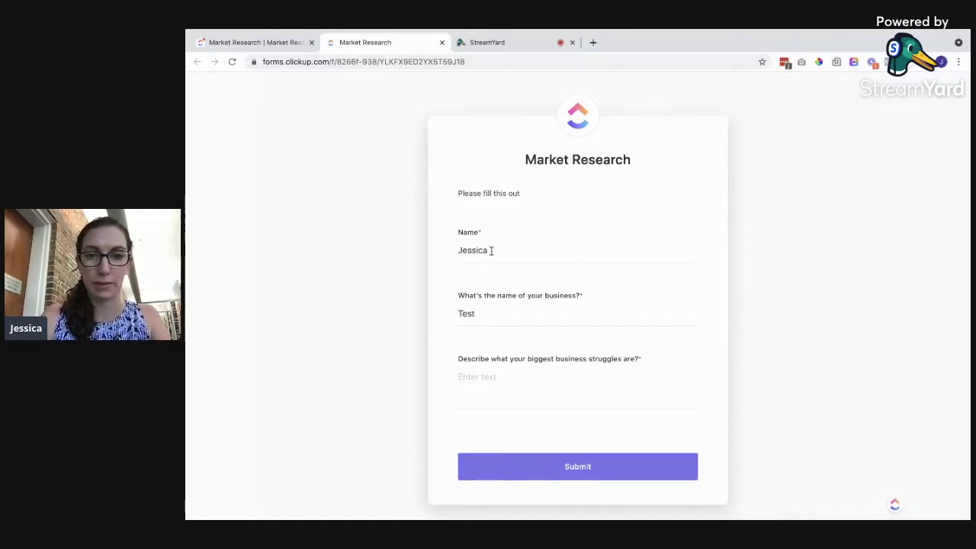
text(Everything!)
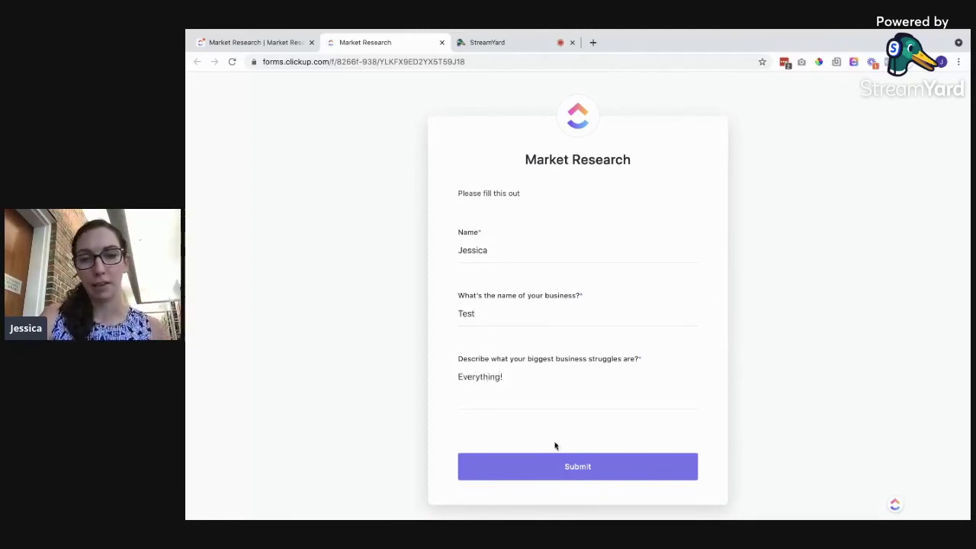
click(546, 469)
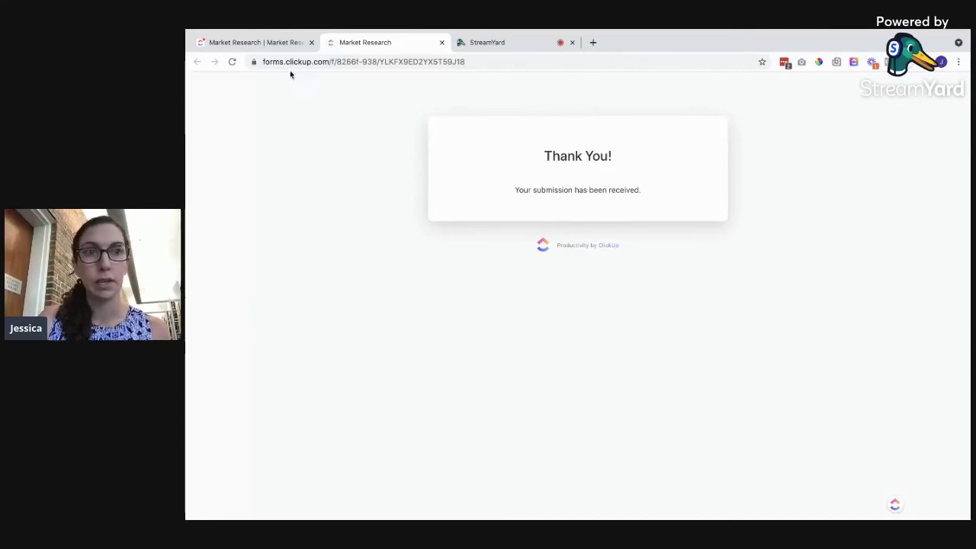
Return to the ClickUp workspace tab and show the Market Research list's tasks in List view.
click(259, 43)
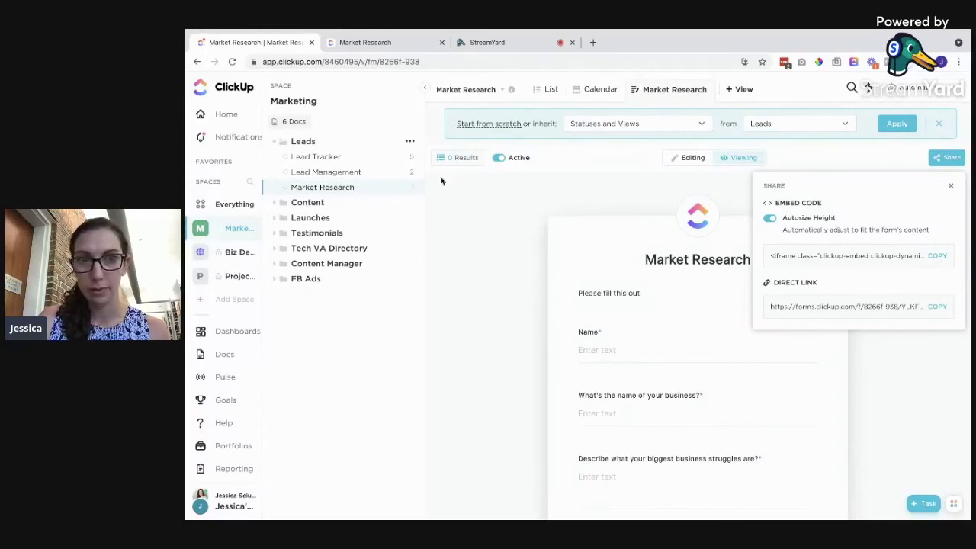
click(352, 188)
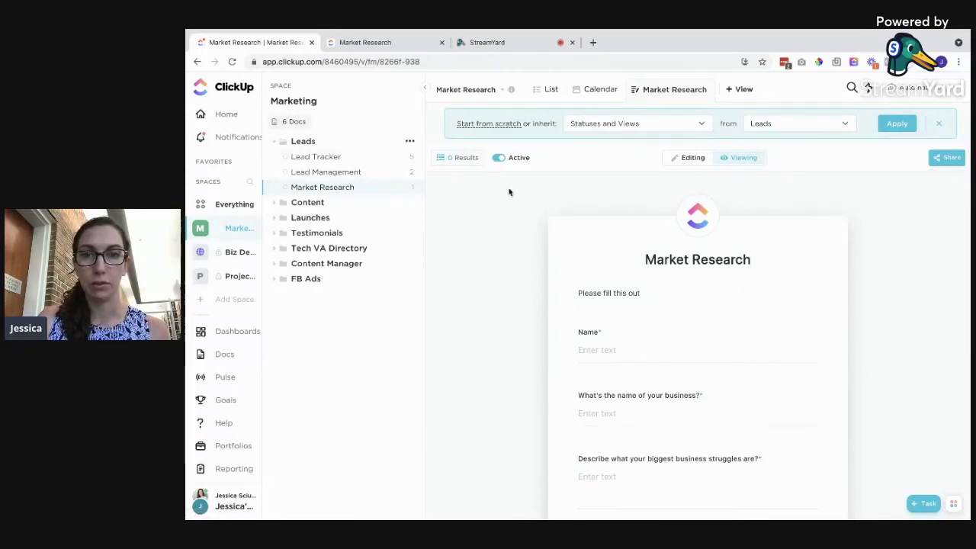
click(546, 92)
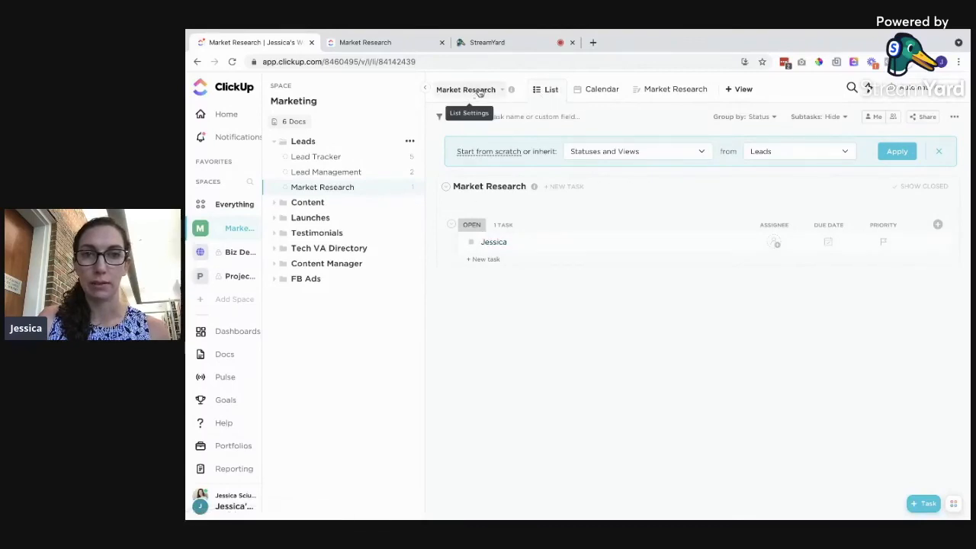
Check in the form's editing mode which list its tasks are saved to, and go back to the List view.
click(685, 100)
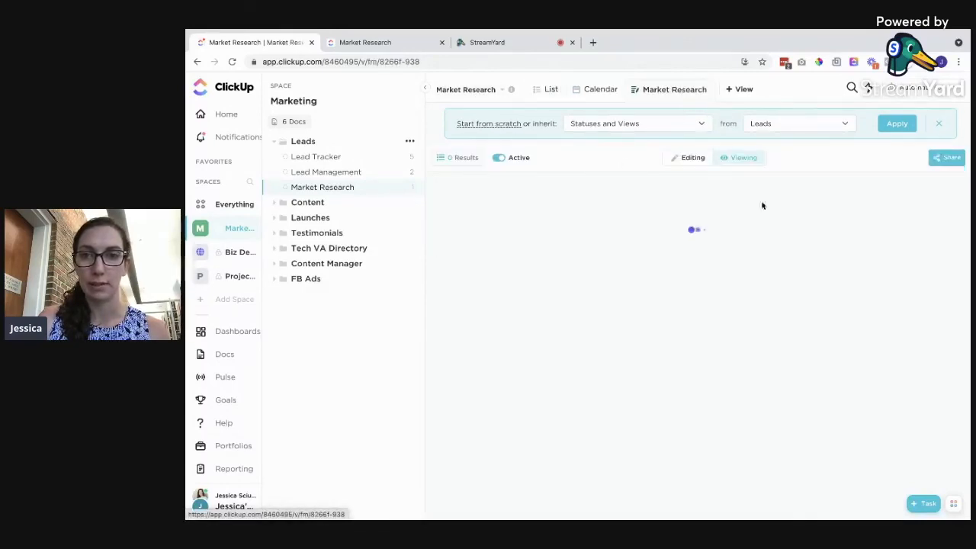
click(681, 159)
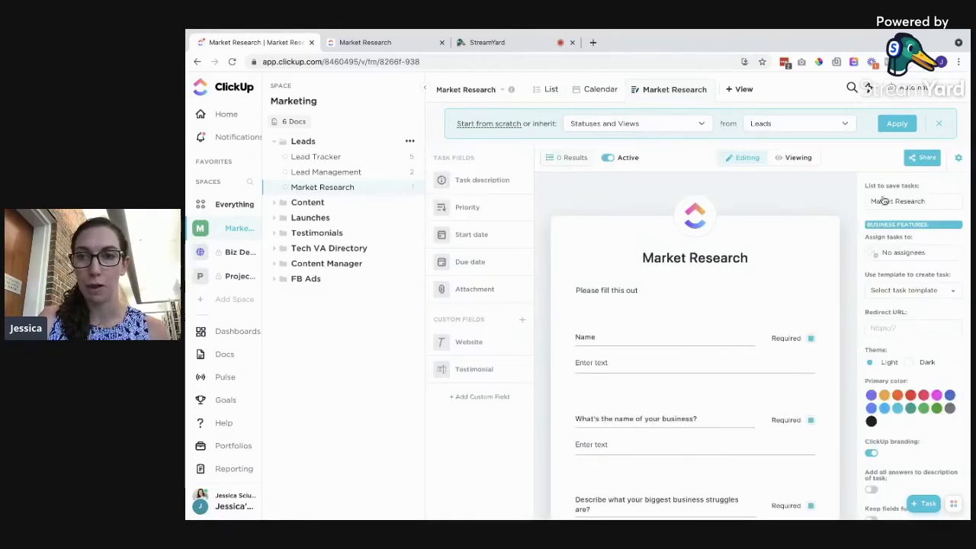
click(539, 90)
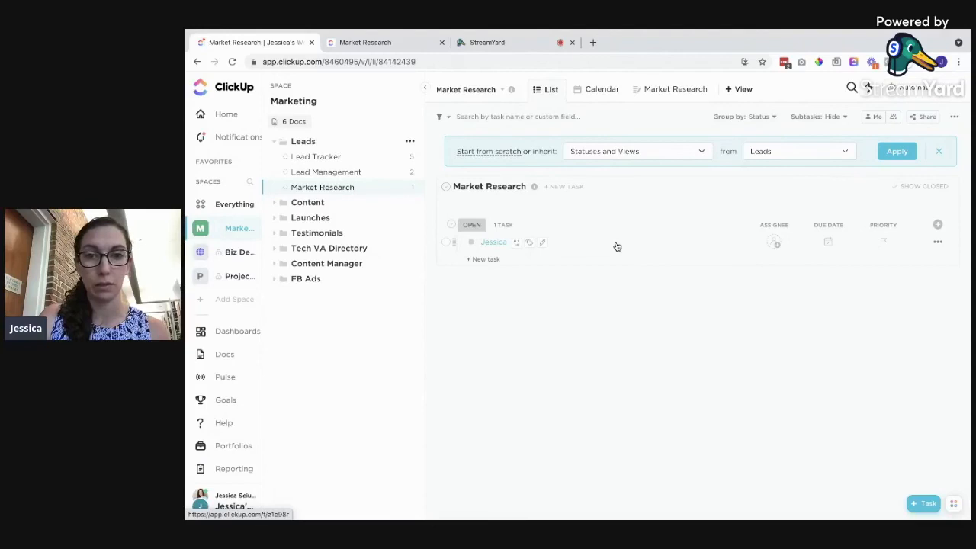
Inspect the task created from the test response, including its answered and empty custom fields, and close it.
click(617, 246)
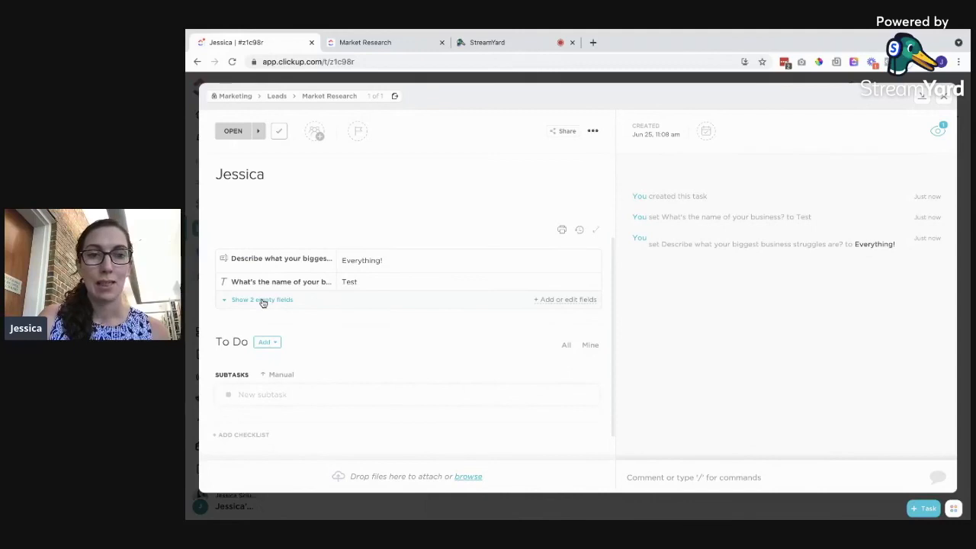
click(263, 300)
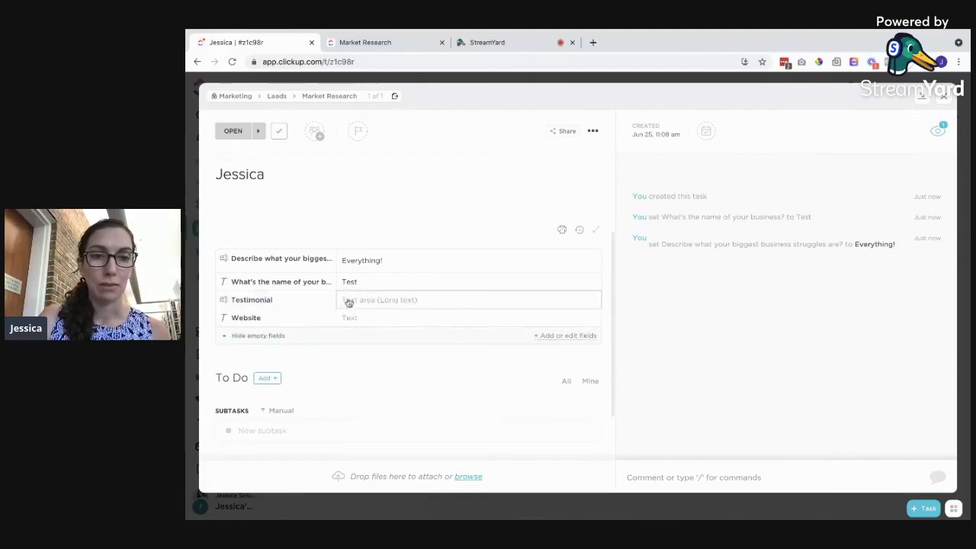
click(259, 336)
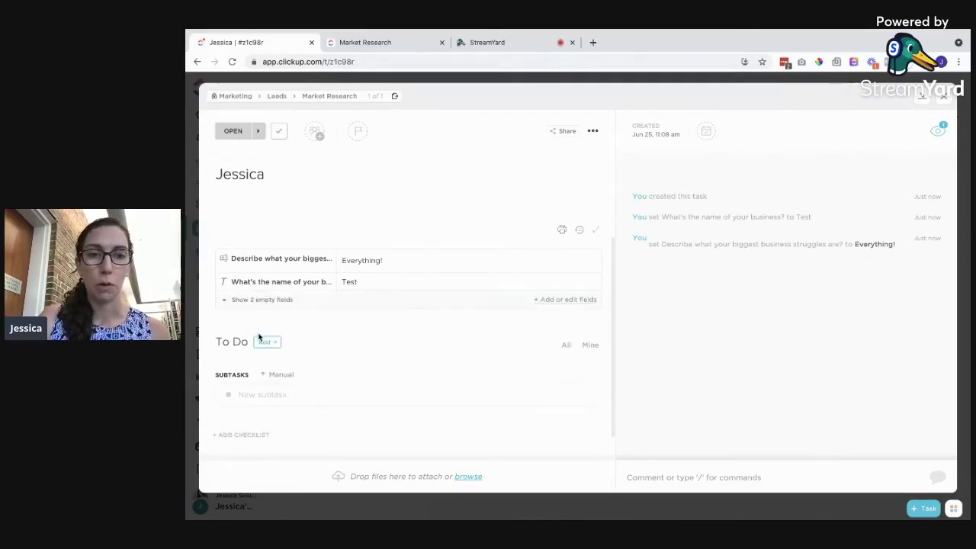
scroll(443, 381, down, 1)
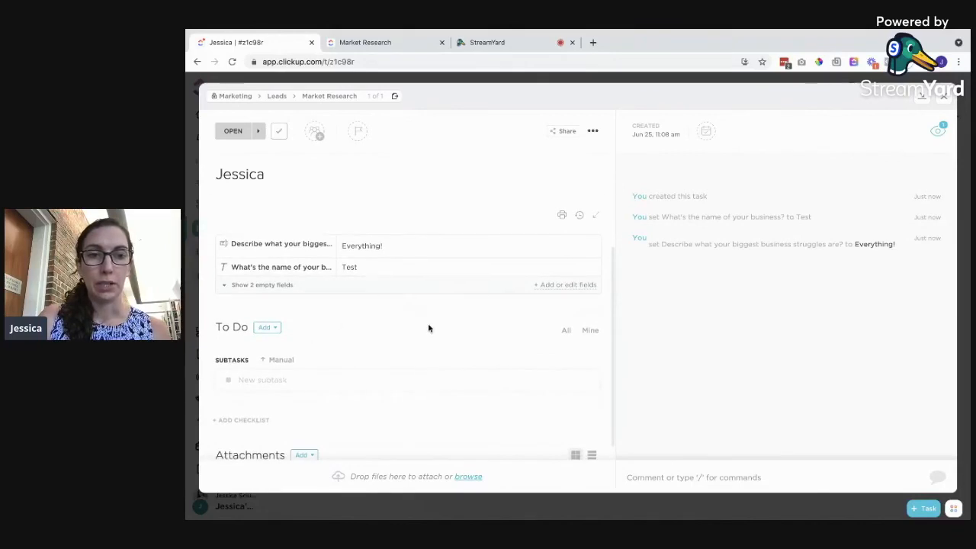
scroll(429, 328, down, 1)
scroll(429, 328, up, 4)
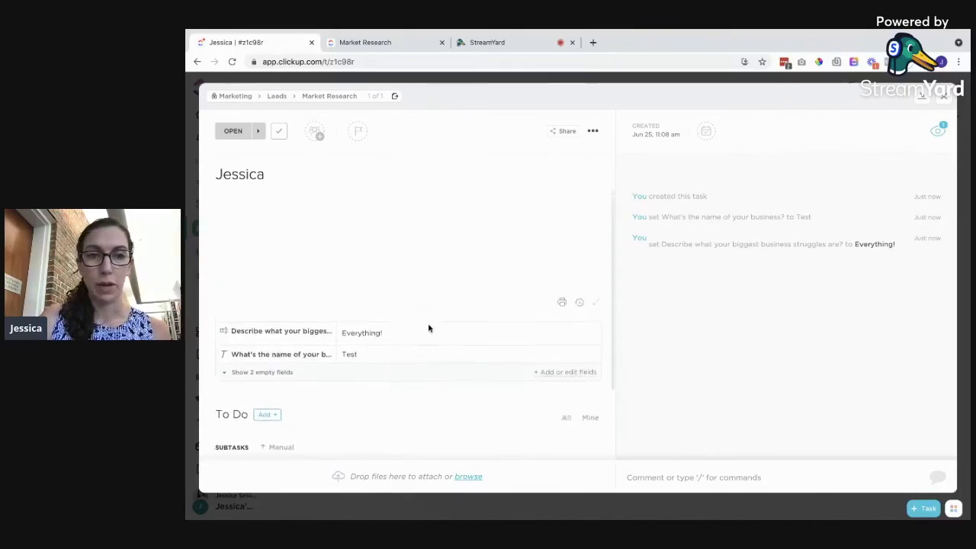
click(945, 98)
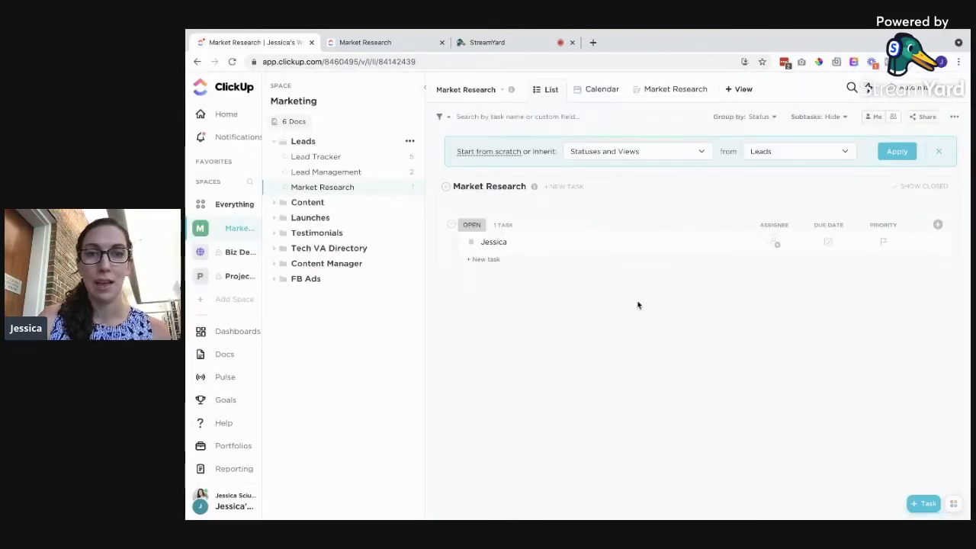